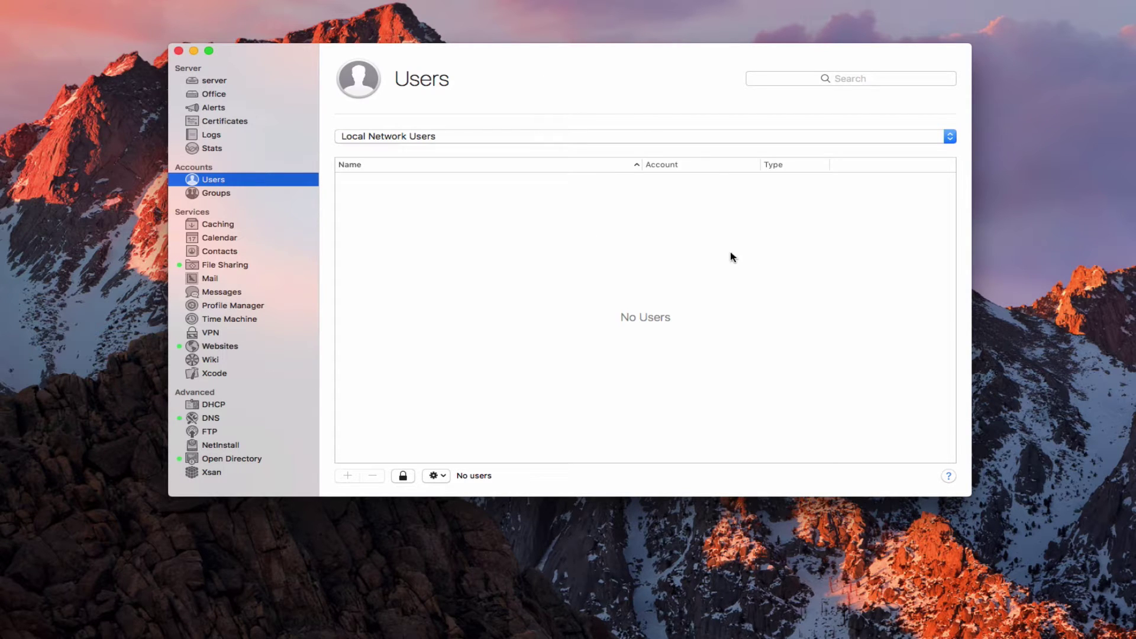
Show the directory choices: All Users, Local Users and Local Network Users.
{"action": "left_click", "coordinate": [950, 137]}
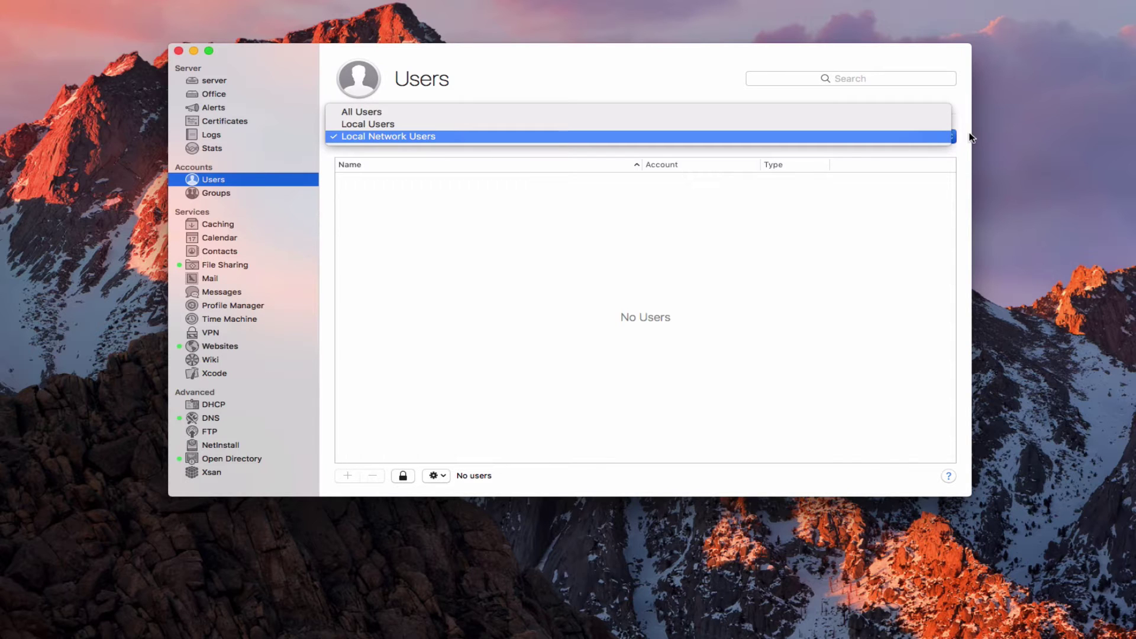
Keep Local Network Users listed, glance at the user action menu, and request authentication.
{"action": "left_click", "coordinate": [958, 142]}
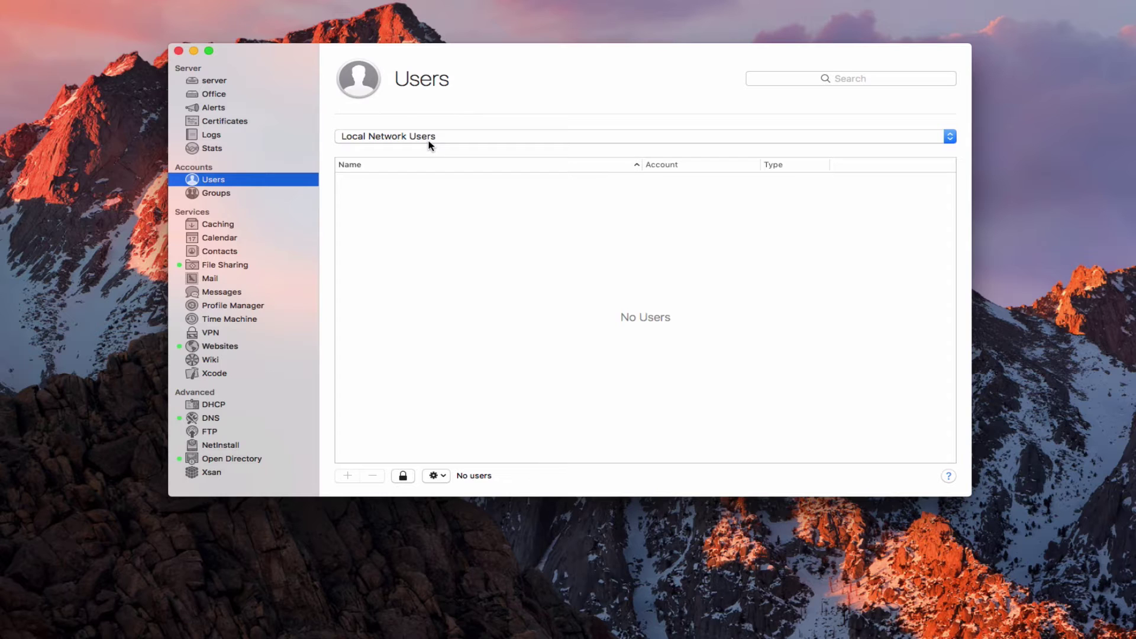
{"action": "left_click", "coordinate": [402, 477]}
{"action": "left_click", "coordinate": [403, 478]}
{"action": "left_click", "coordinate": [443, 477]}
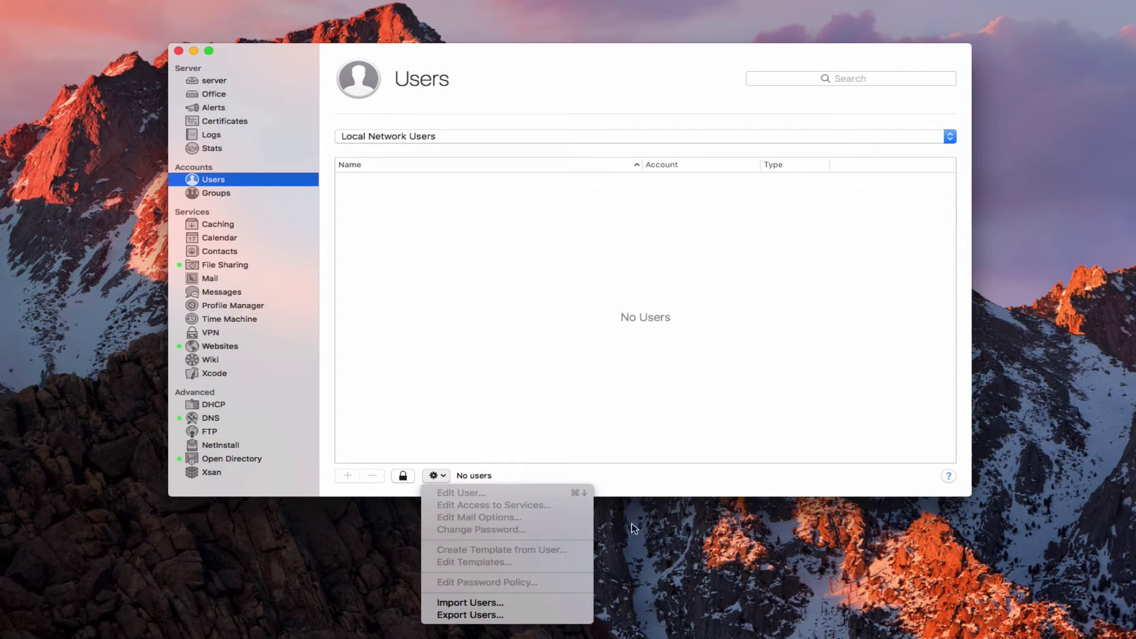
{"action": "left_click", "coordinate": [614, 476]}
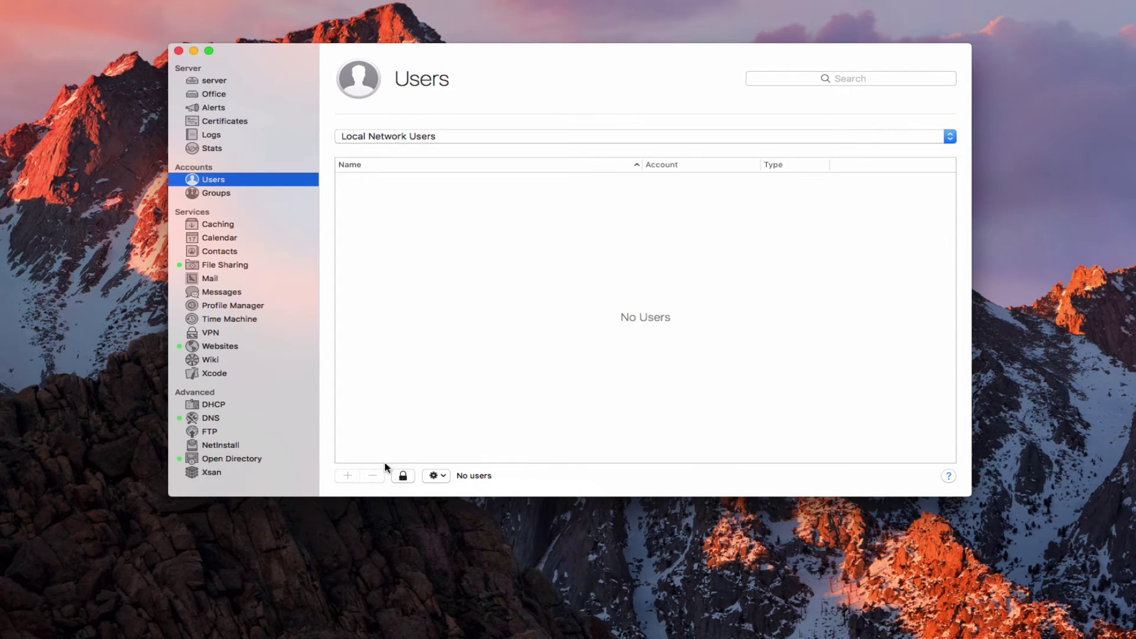
{"action": "left_click", "coordinate": [404, 477]}
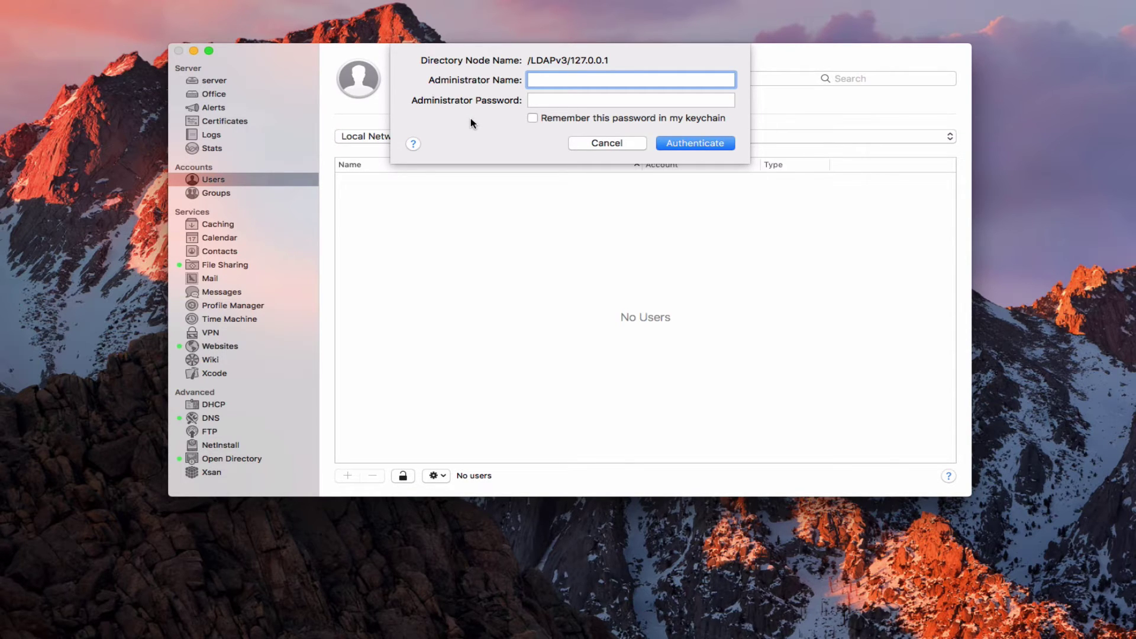
Enter the directory administrator's name and password for /LDAPv3/127.0.0.1 and authenticate.
{"action": "key", "text": "Tab"}
{"action": "key", "text": "Tab"}
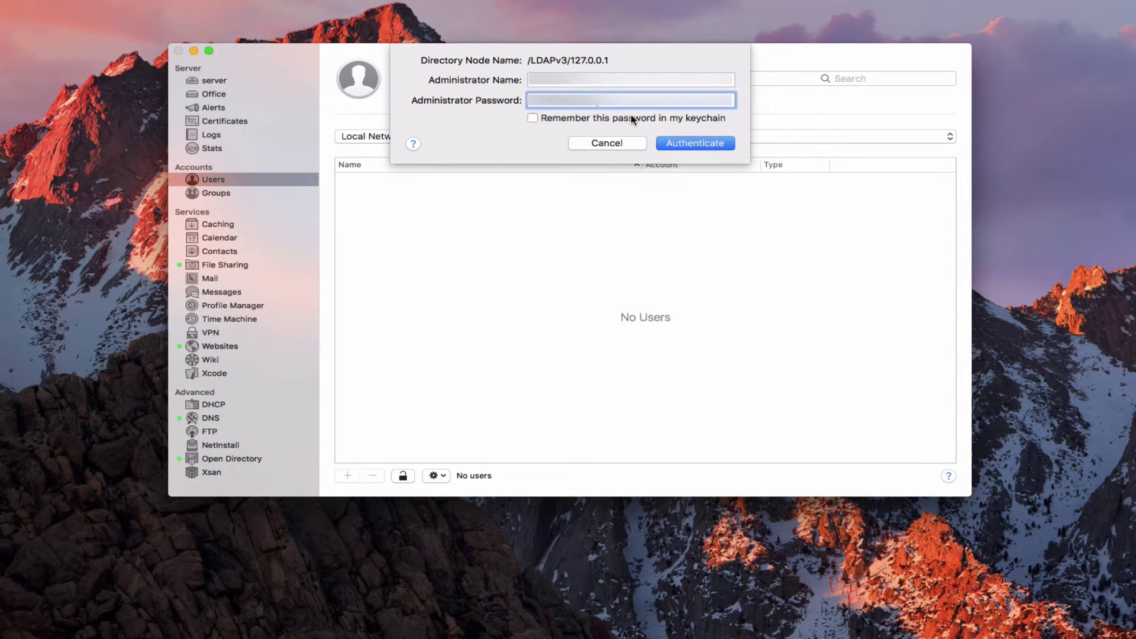
{"action": "left_click", "coordinate": [695, 143]}
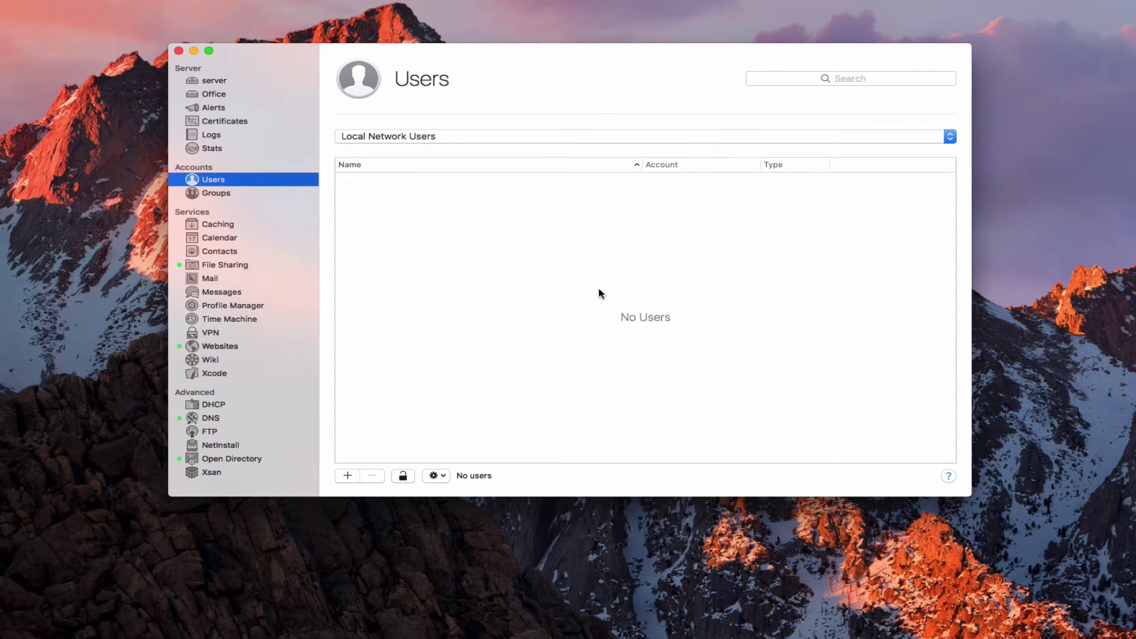
{"action": "left_click", "coordinate": [404, 476]}
After checking the action menu, open a blank New User sheet for the Local Network Directory.
{"action": "left_click", "coordinate": [442, 477]}
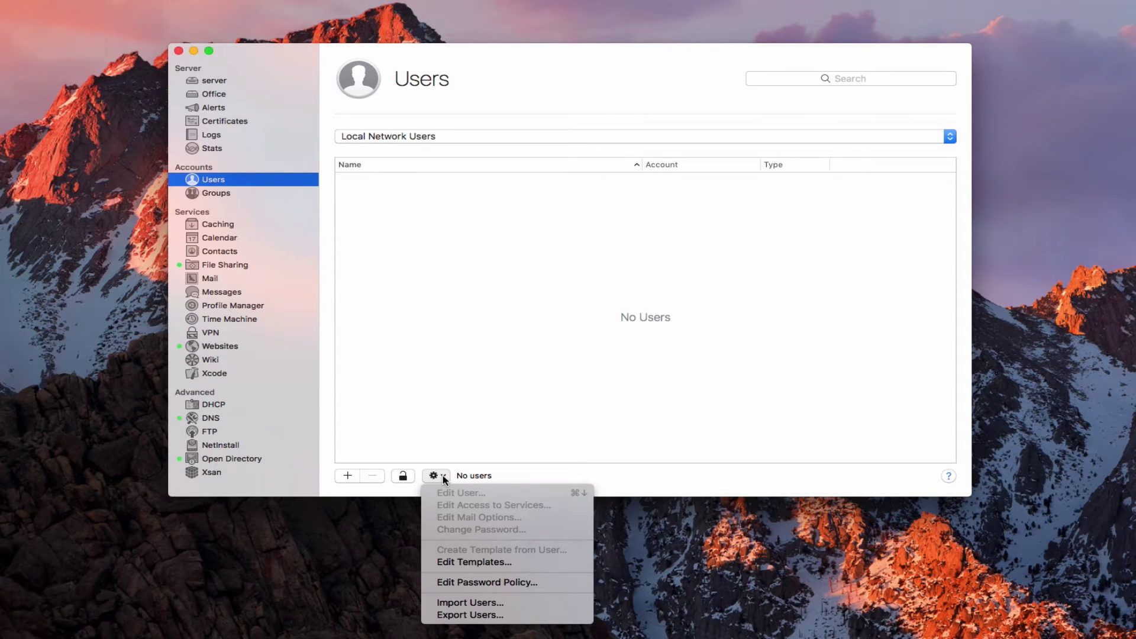
{"action": "left_click", "coordinate": [444, 478]}
{"action": "left_click", "coordinate": [348, 475]}
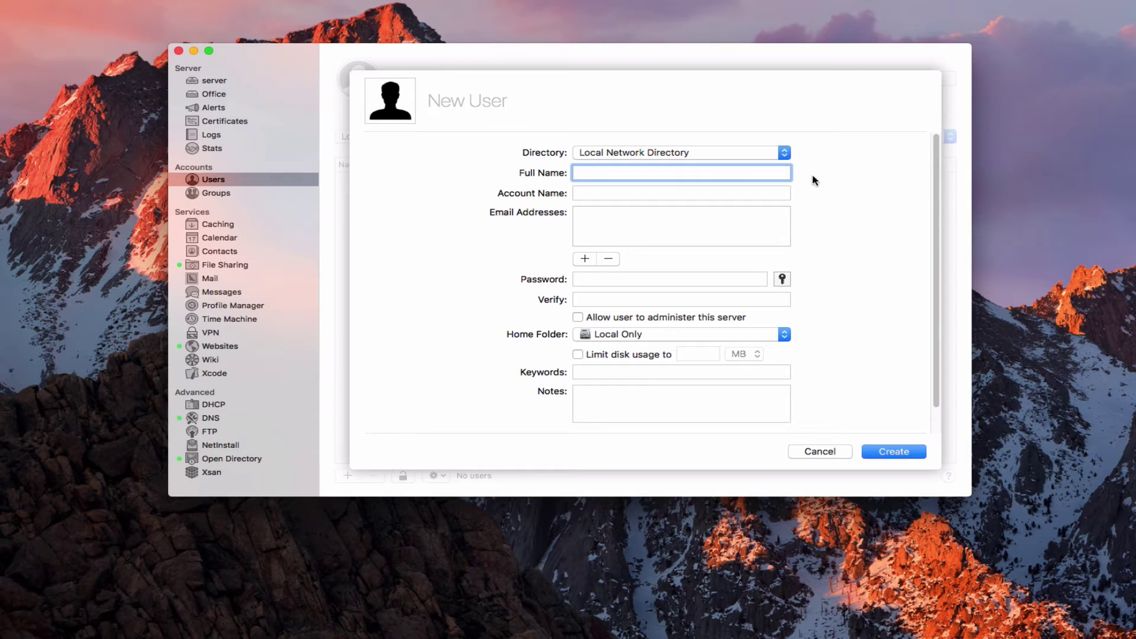
Keep Local Network Directory and enter the user's full name and matching short account name.
{"action": "left_click", "coordinate": [784, 153]}
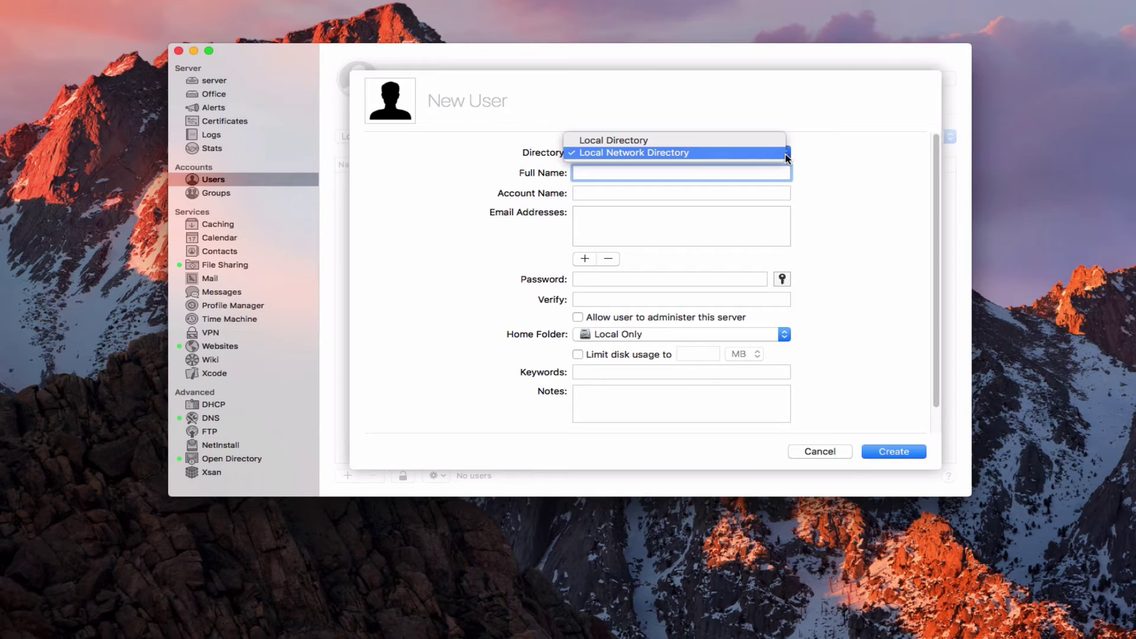
{"action": "key", "text": "Return"}
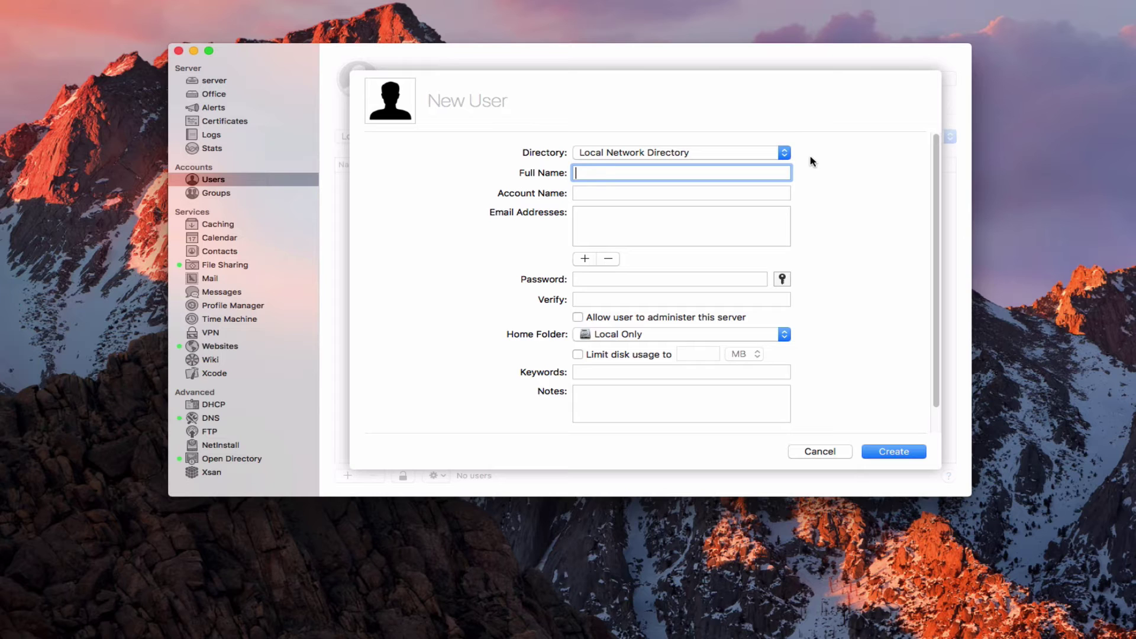
{"action": "type", "text": "John DOe"}
{"action": "key", "text": "BackSpace"}
{"action": "key", "text": "BackSpace"}
{"action": "type", "text": "oe"}
{"action": "key", "text": "Tab"}
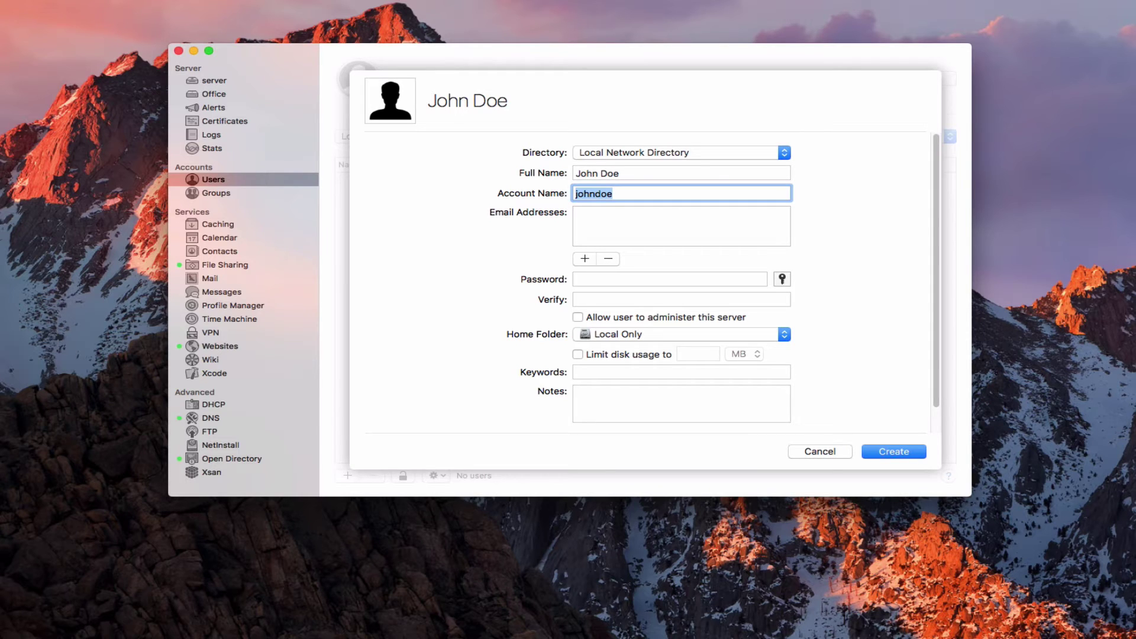
{"action": "type", "text": "jdoe"}
{"action": "left_click", "coordinate": [680, 222]}
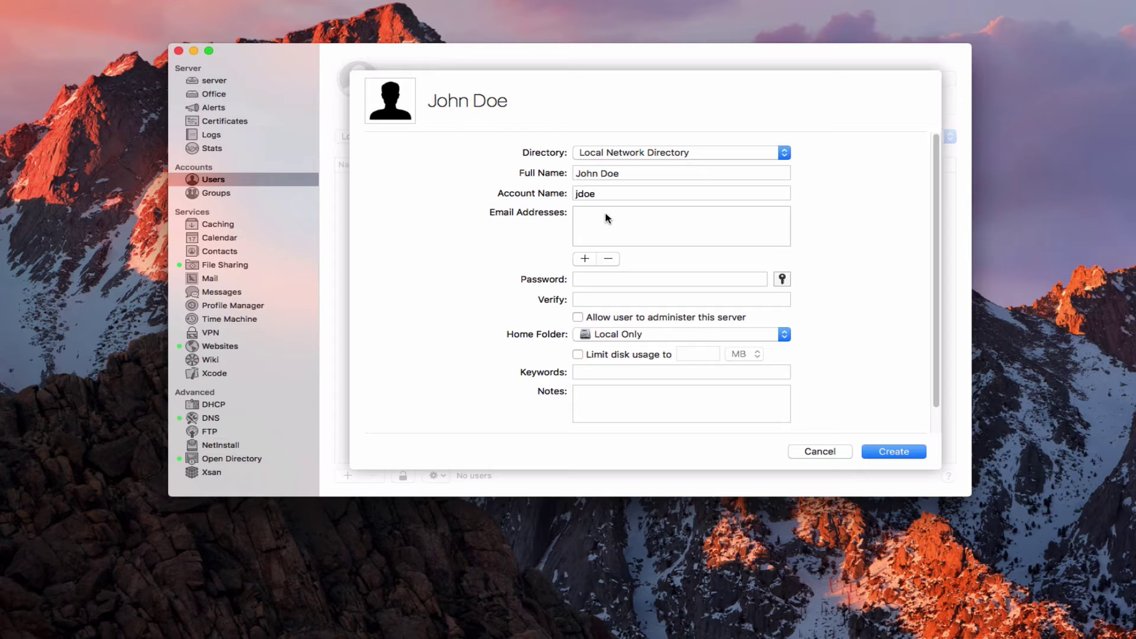
In Password Assistant, lengthen the suggested password and switch Type to Manual.
{"action": "left_click", "coordinate": [782, 279]}
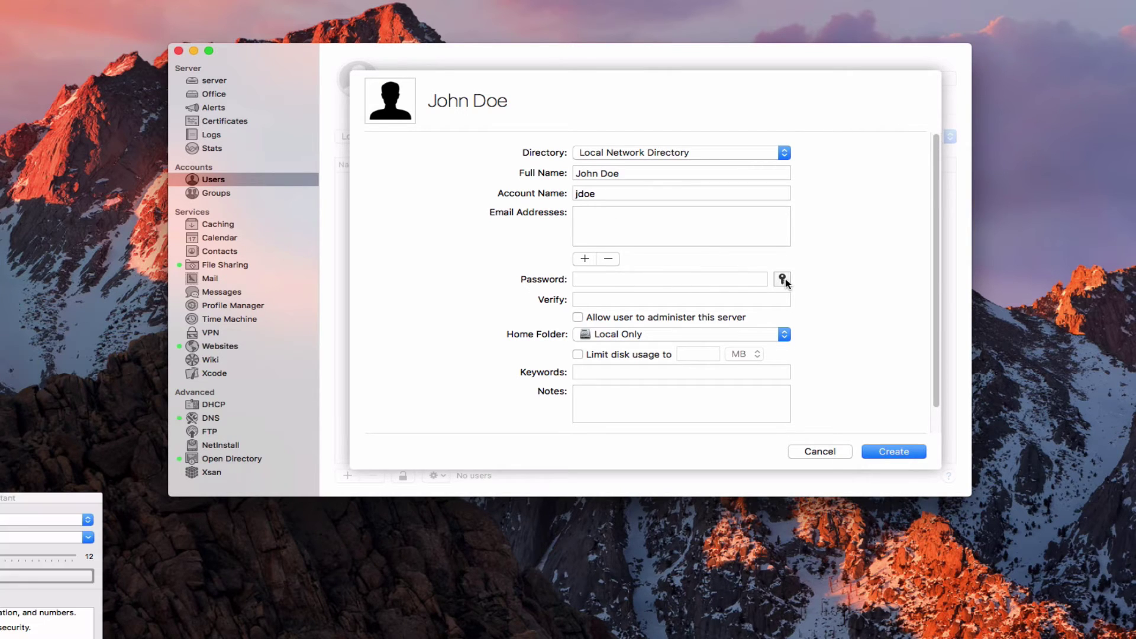
{"action": "left_click_drag", "start_coordinate": [5, 499], "coordinate": [417, 213]}
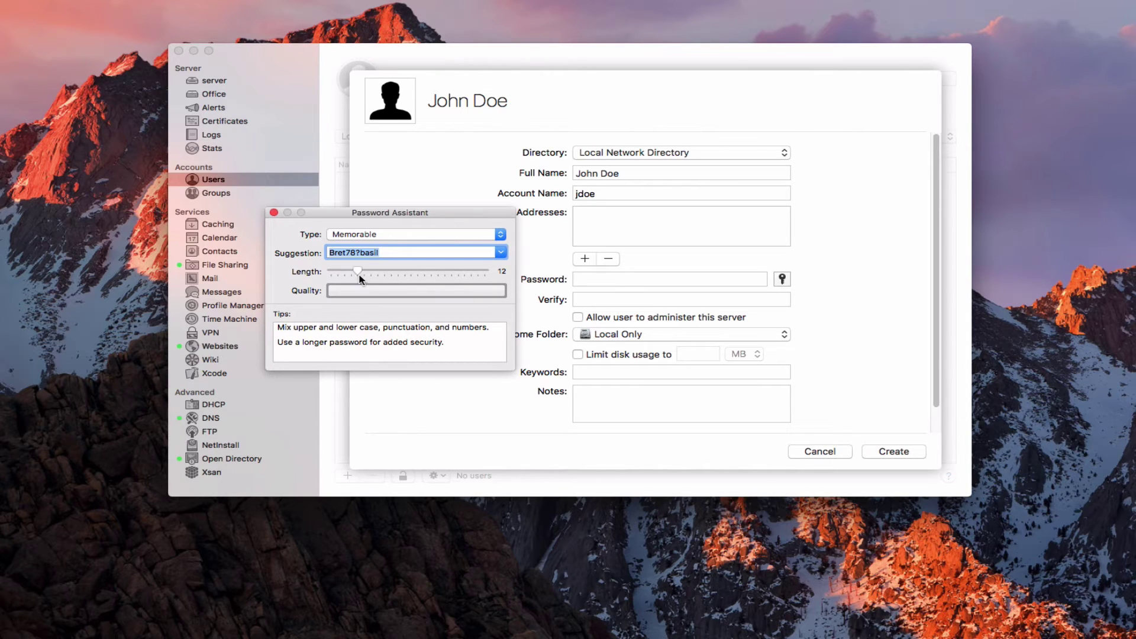
{"action": "mouse_move", "coordinate": [358, 271]}
{"action": "left_mouse_down"}
{"action": "mouse_move", "coordinate": [425, 273]}
{"action": "mouse_move", "coordinate": [363, 270]}
{"action": "left_mouse_up"}
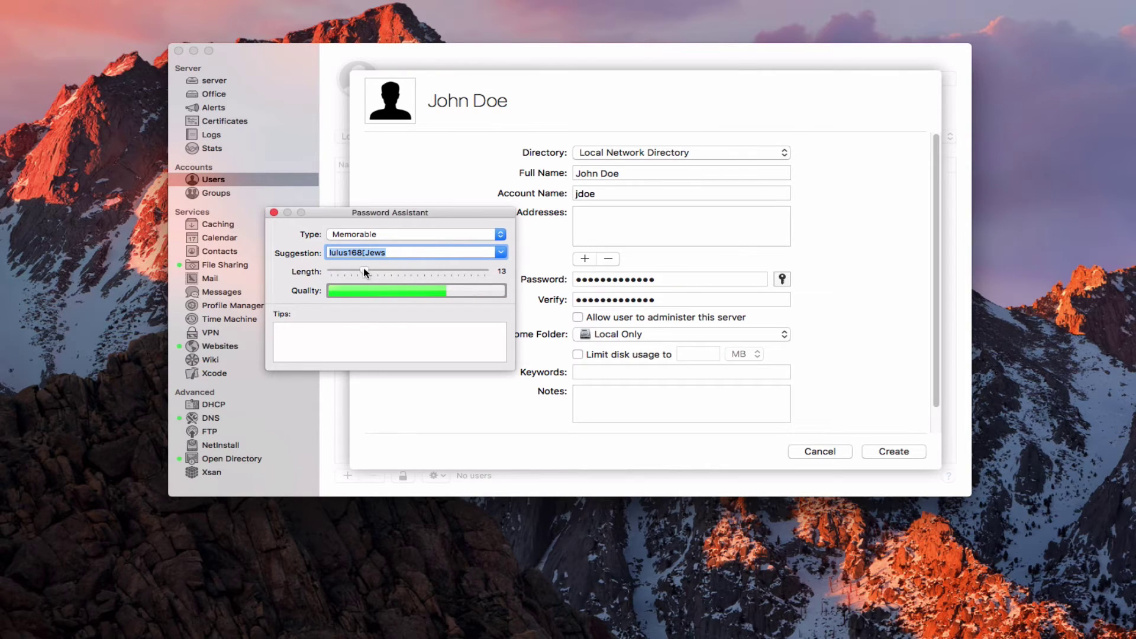
{"action": "left_click", "coordinate": [502, 237]}
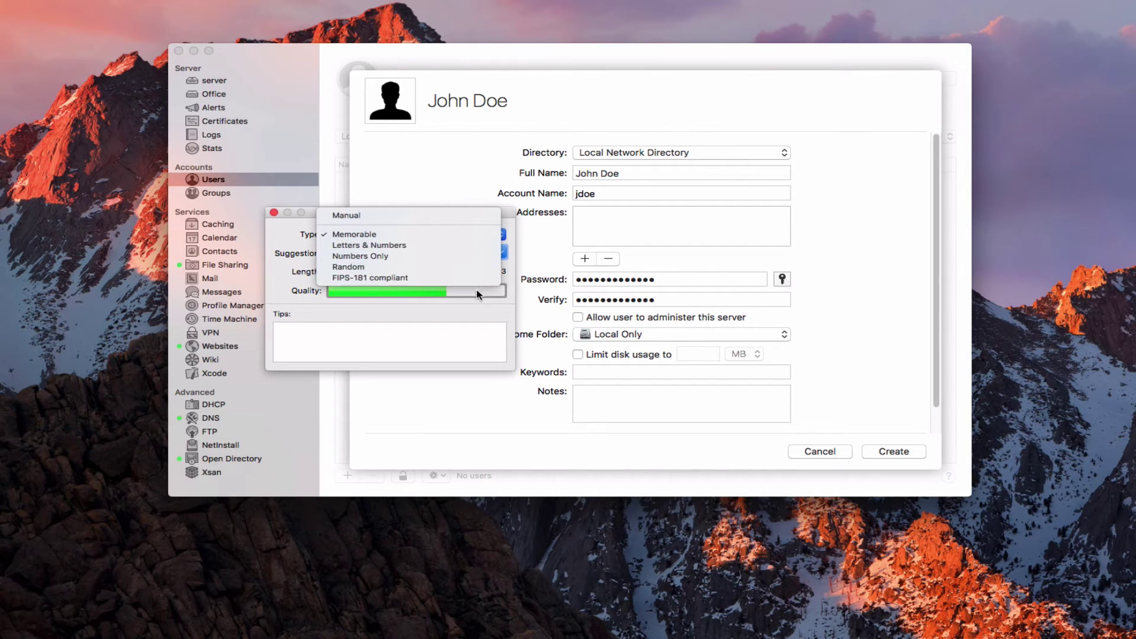
{"action": "left_click", "coordinate": [376, 215]}
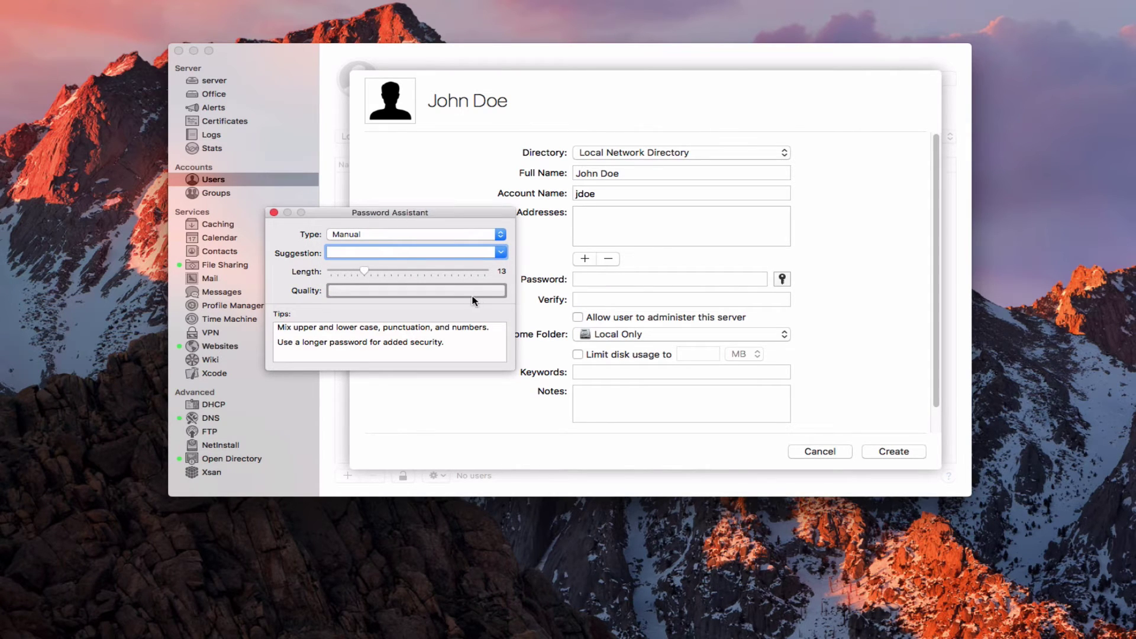
{"action": "left_click", "coordinate": [507, 253]}
{"action": "left_click", "coordinate": [506, 253]}
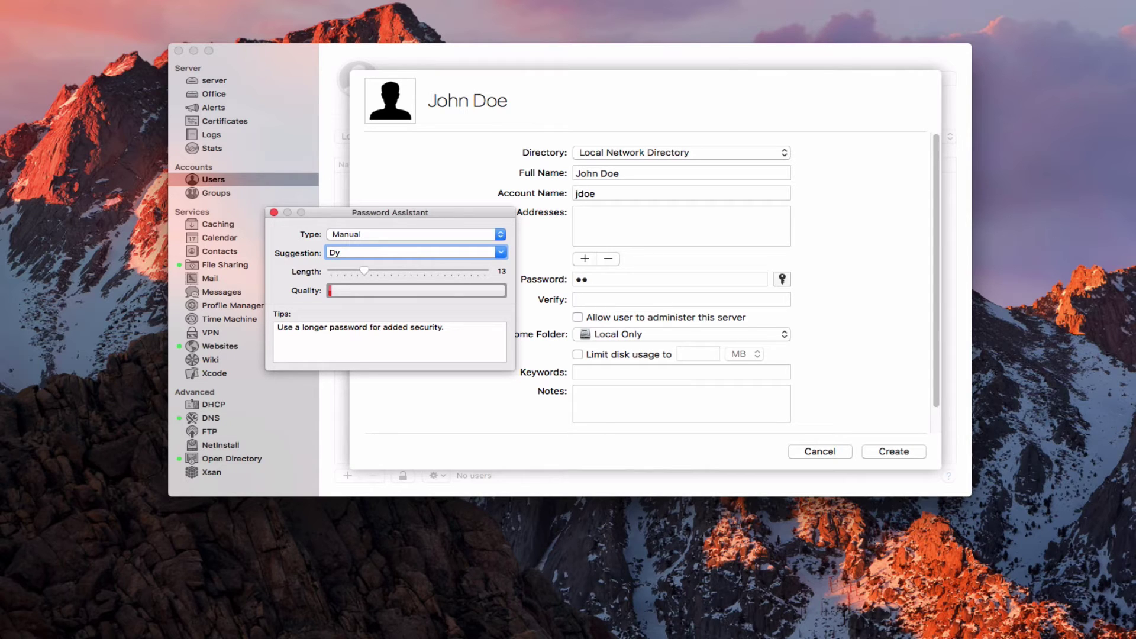
Type a long, strong manual password and close the Password Assistant.
{"action": "key", "text": "BackSpace"}
{"action": "key", "text": "BackSpace"}
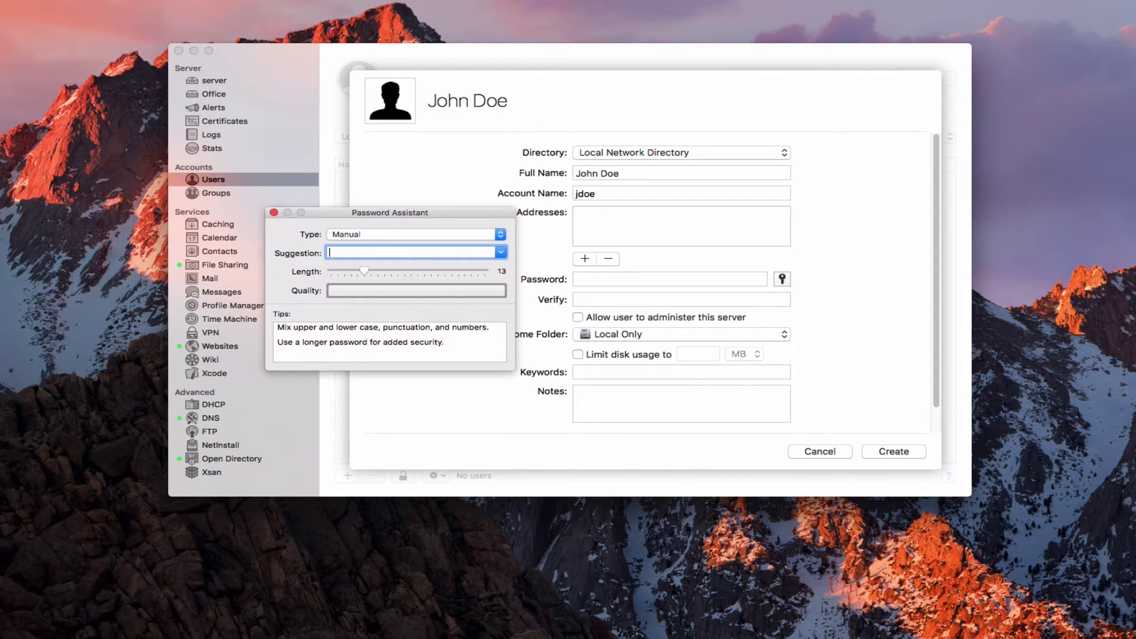
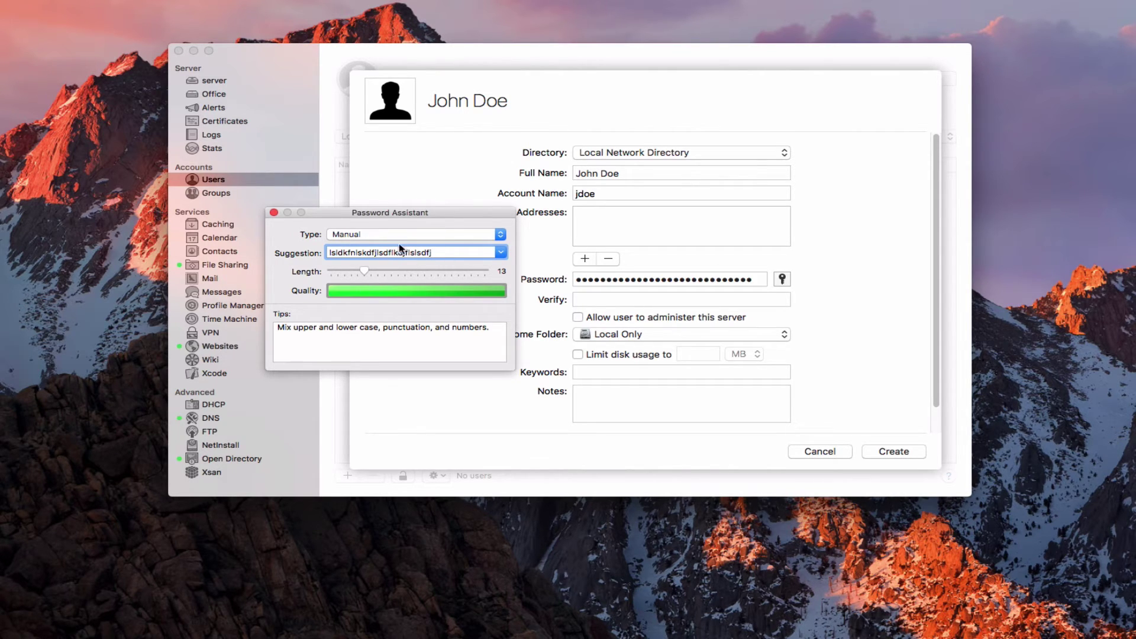
{"action": "left_click", "coordinate": [273, 213]}
{"action": "left_click", "coordinate": [757, 279]}
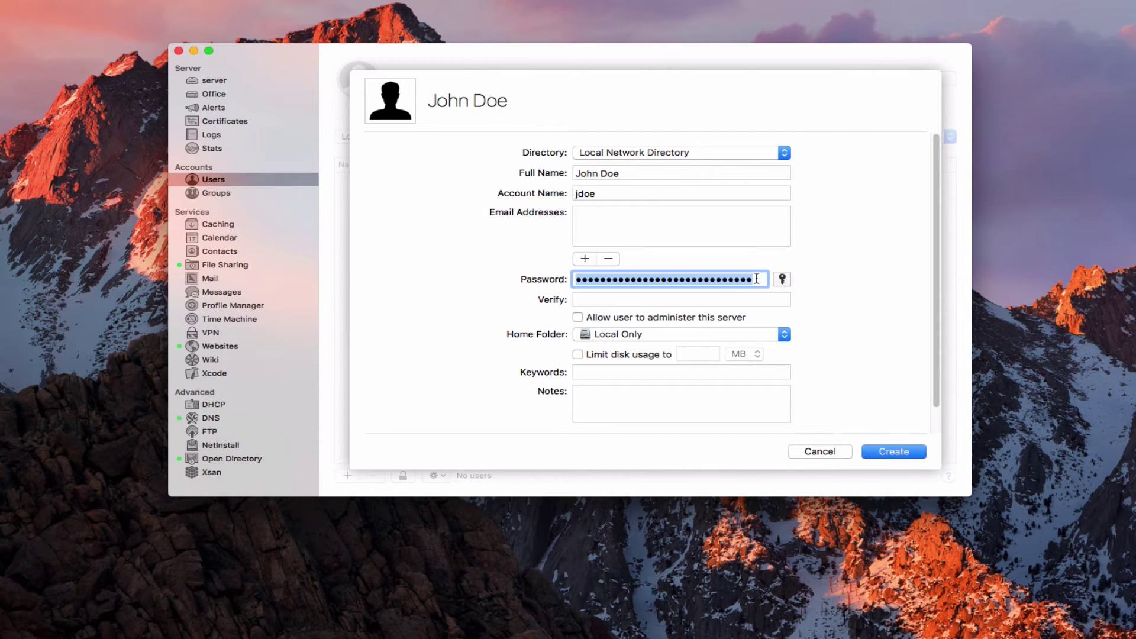
Re-enter the password in both Password and Verify fields, then show the Home Folder options.
{"action": "type", "text": "••••••"}
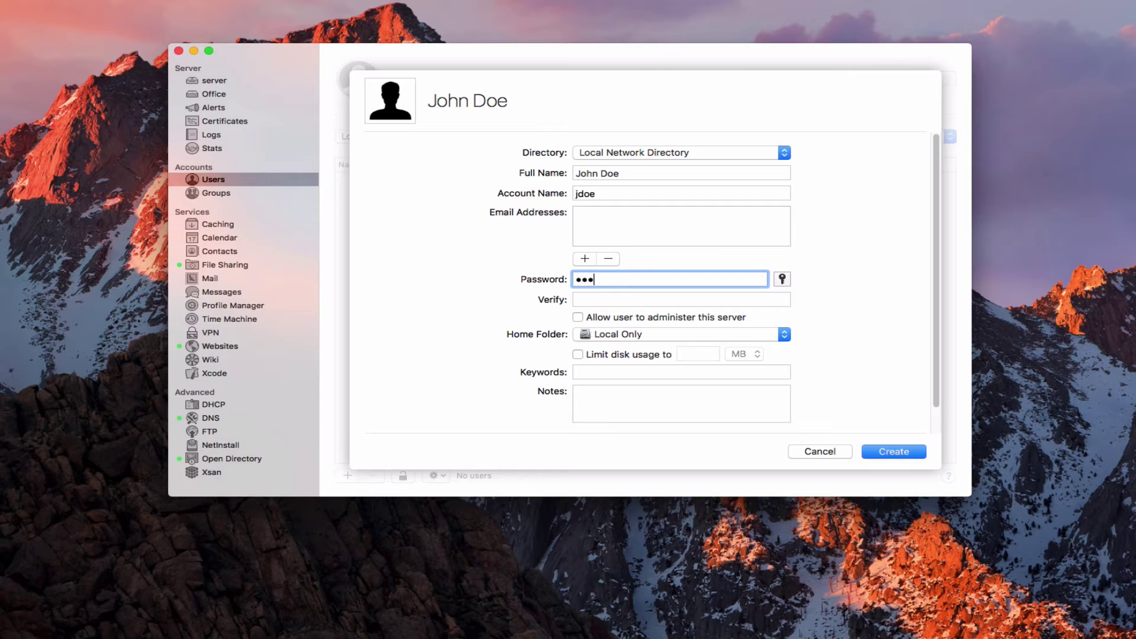
{"action": "type", "text": "•••••"}
{"action": "left_click", "coordinate": [680, 299]}
{"action": "type", "text": "••••"}
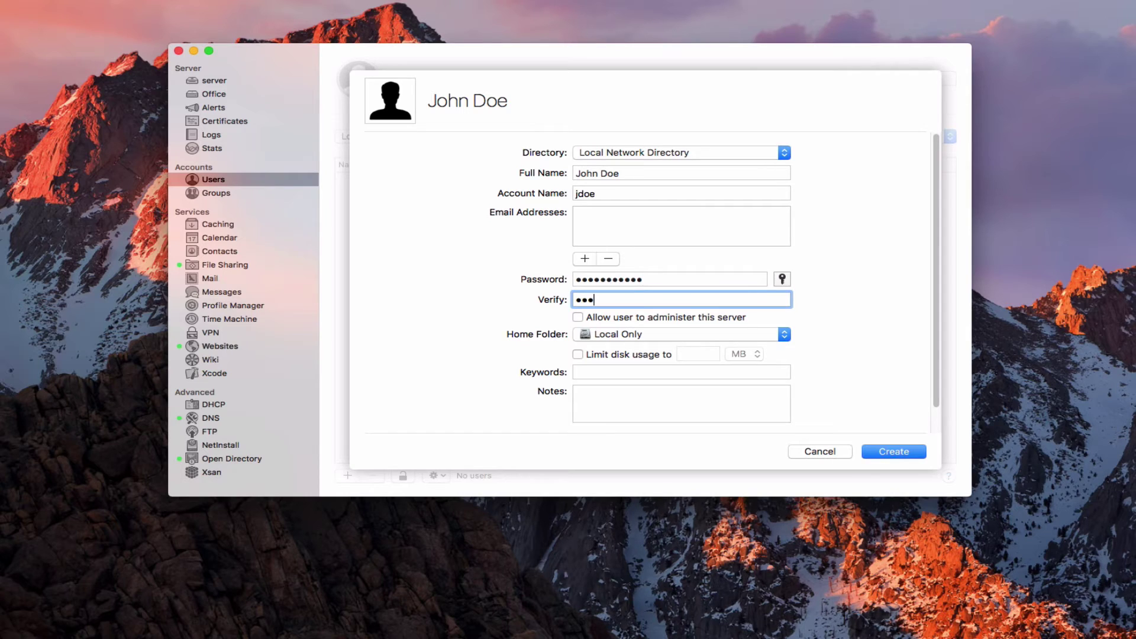
{"action": "type", "text": "•••••••"}
{"action": "left_click", "coordinate": [784, 338]}
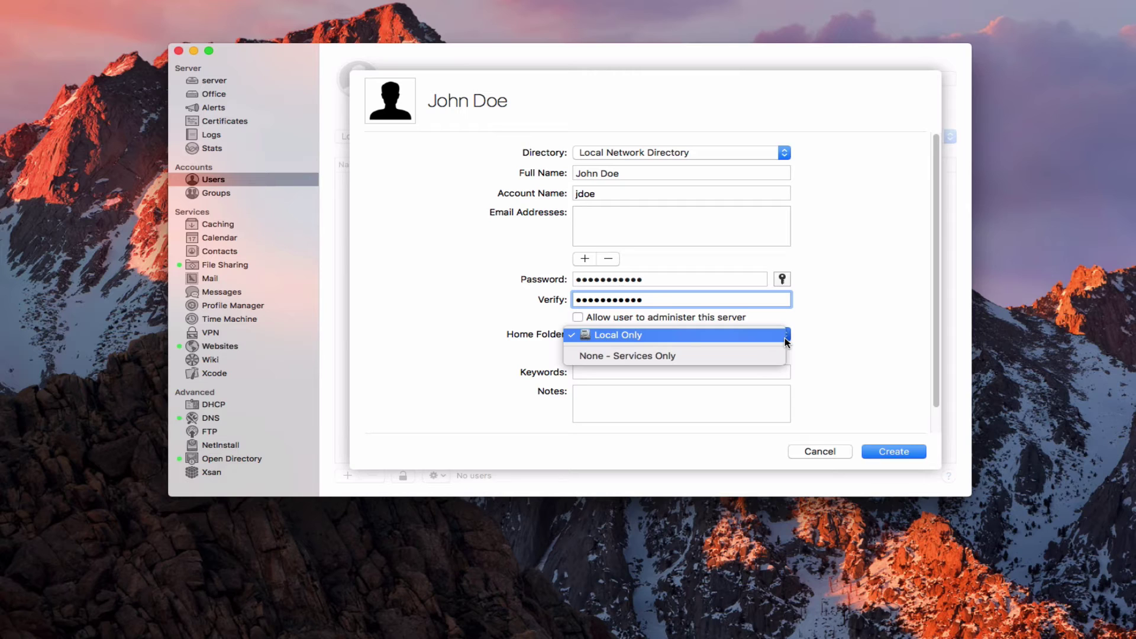
Set Home Folder to None - Services Only and create the network user account.
{"action": "left_click", "coordinate": [746, 357]}
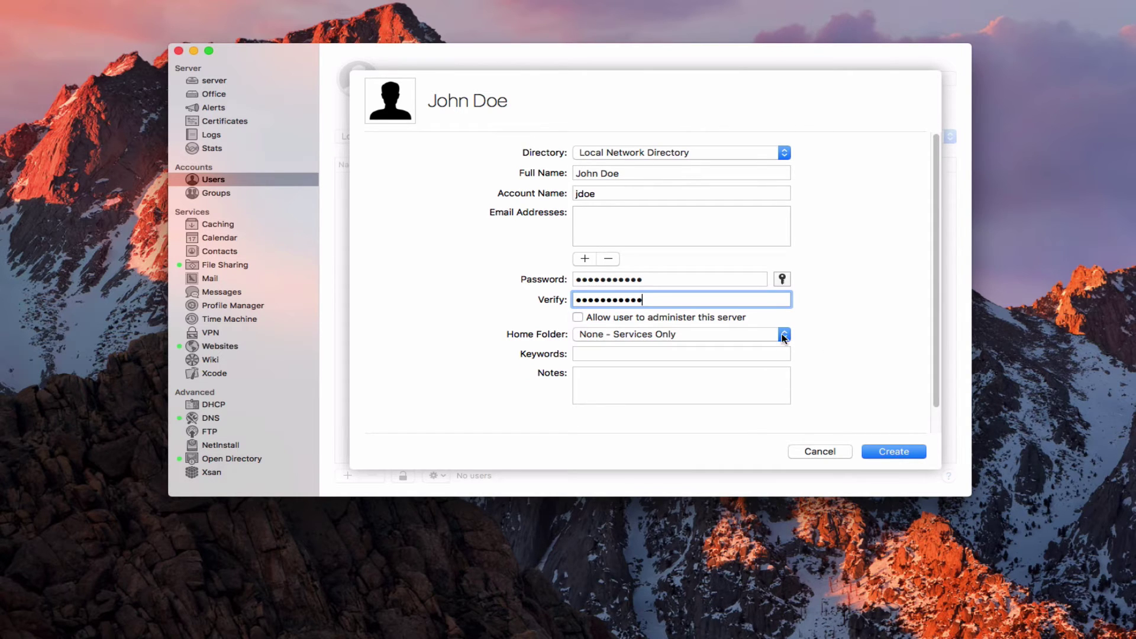
{"action": "left_click", "coordinate": [783, 334]}
{"action": "left_click", "coordinate": [779, 313]}
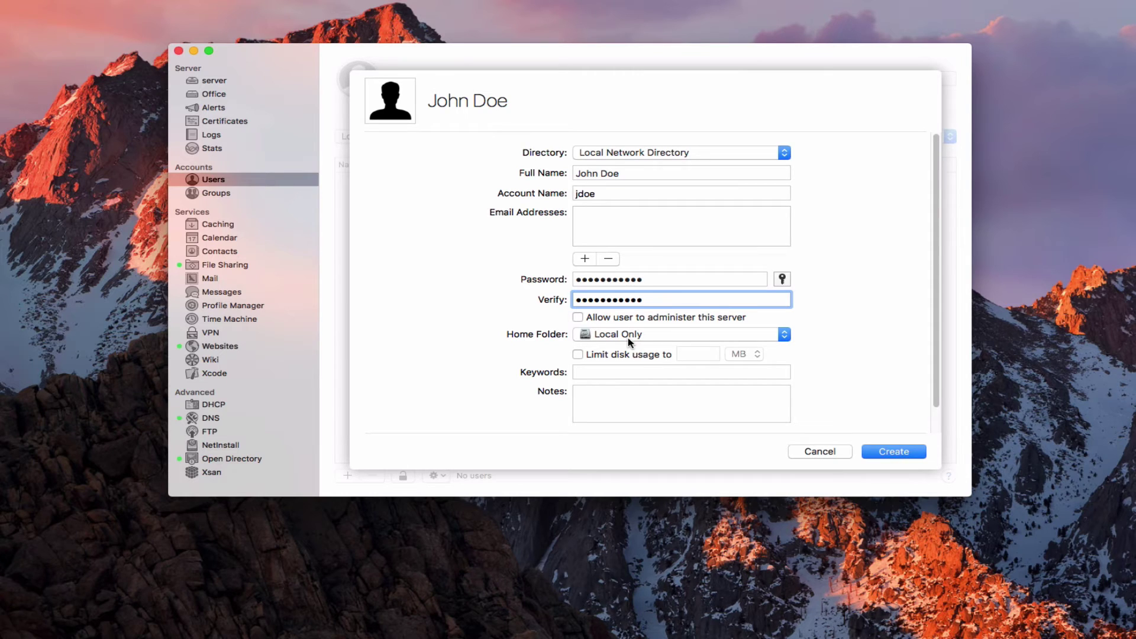
{"action": "left_click", "coordinate": [784, 335]}
{"action": "left_click", "coordinate": [766, 355]}
{"action": "left_click", "coordinate": [590, 354]}
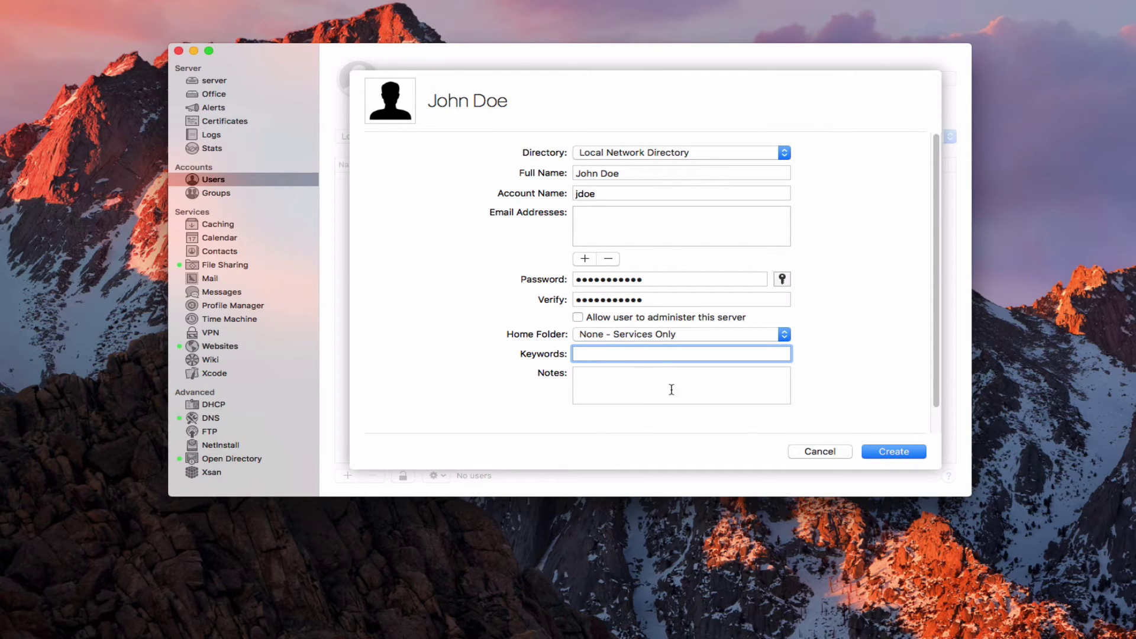
{"action": "left_click", "coordinate": [893, 453]}
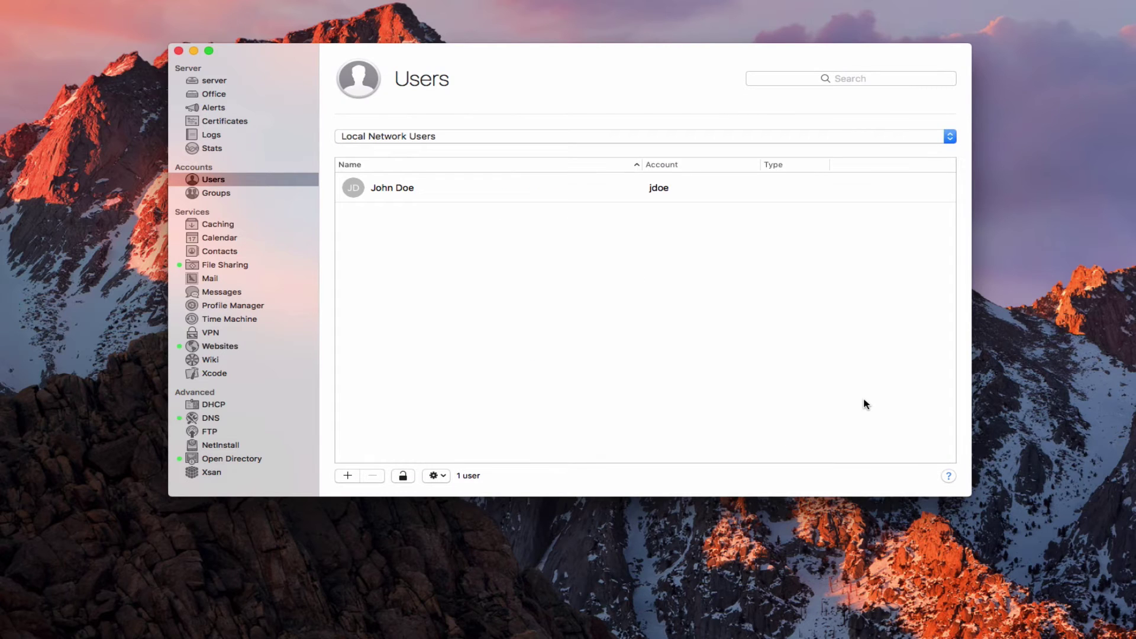
Select the new user in Local Network Users and open its account details sheet.
{"action": "left_click", "coordinate": [484, 199]}
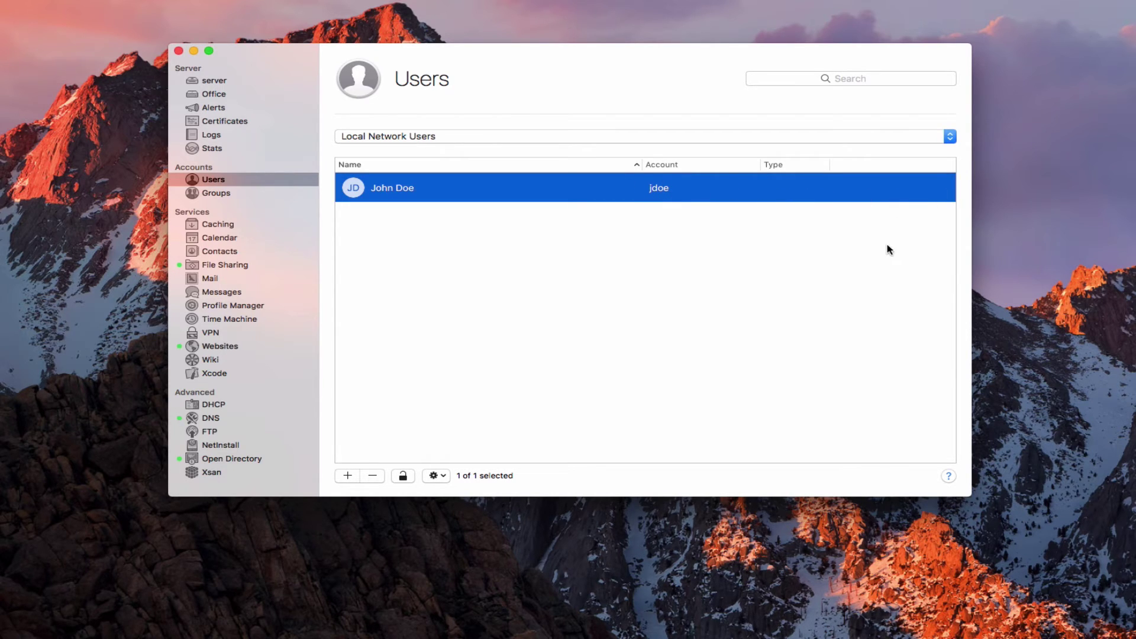
{"action": "left_click", "coordinate": [739, 293]}
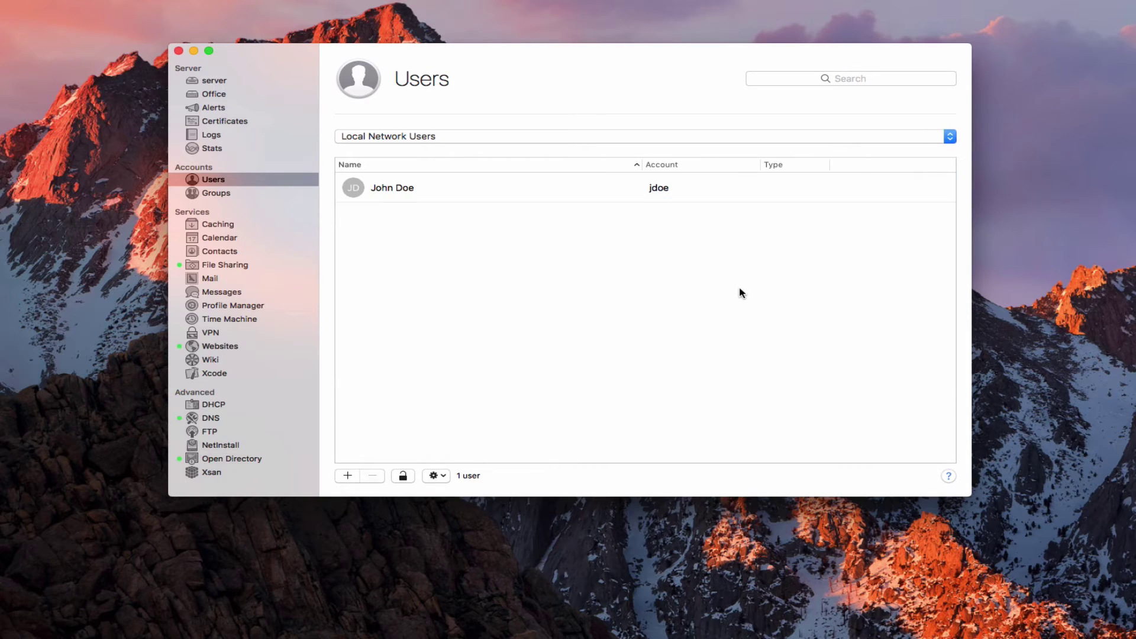
{"action": "left_click", "coordinate": [473, 187]}
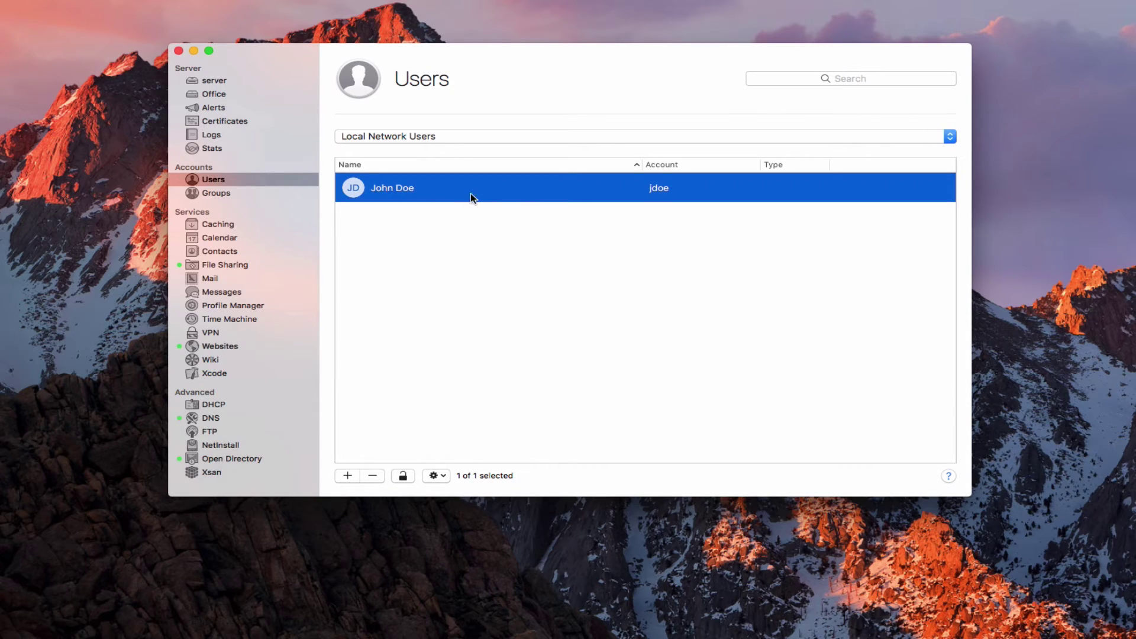
{"action": "double_click", "coordinate": [383, 189]}
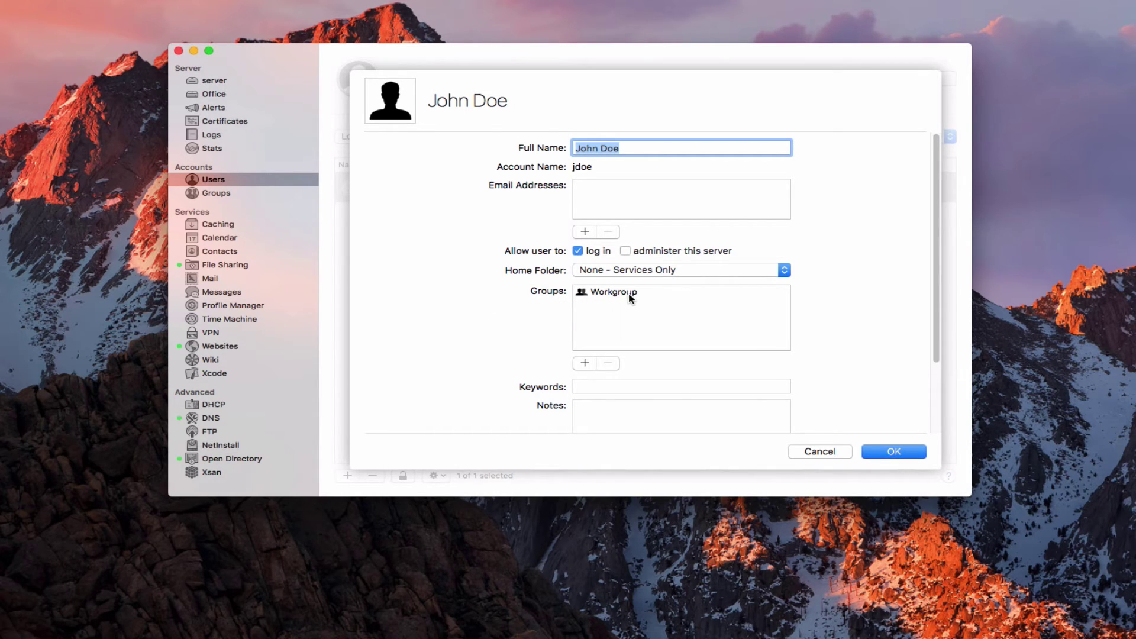
{"action": "mouse_move", "coordinate": [631, 297]}
{"action": "scroll", "coordinate": [854, 390], "scroll_direction": "down", "scroll_amount": 2}
{"action": "scroll", "coordinate": [854, 389], "scroll_direction": "down", "scroll_amount": 3}
{"action": "scroll", "coordinate": [854, 389], "scroll_direction": "up", "scroll_amount": 5}
{"action": "left_click", "coordinate": [817, 452]}
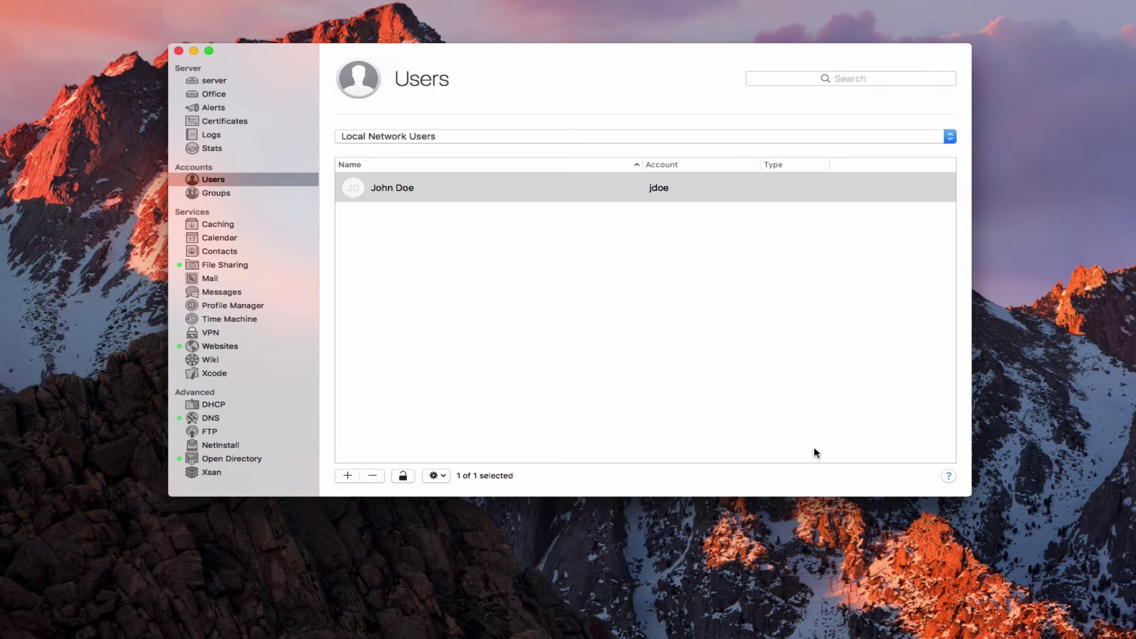
Uncheck SSH in the new user's Edit Access to Services list and save with OK.
{"action": "left_click", "coordinate": [427, 191]}
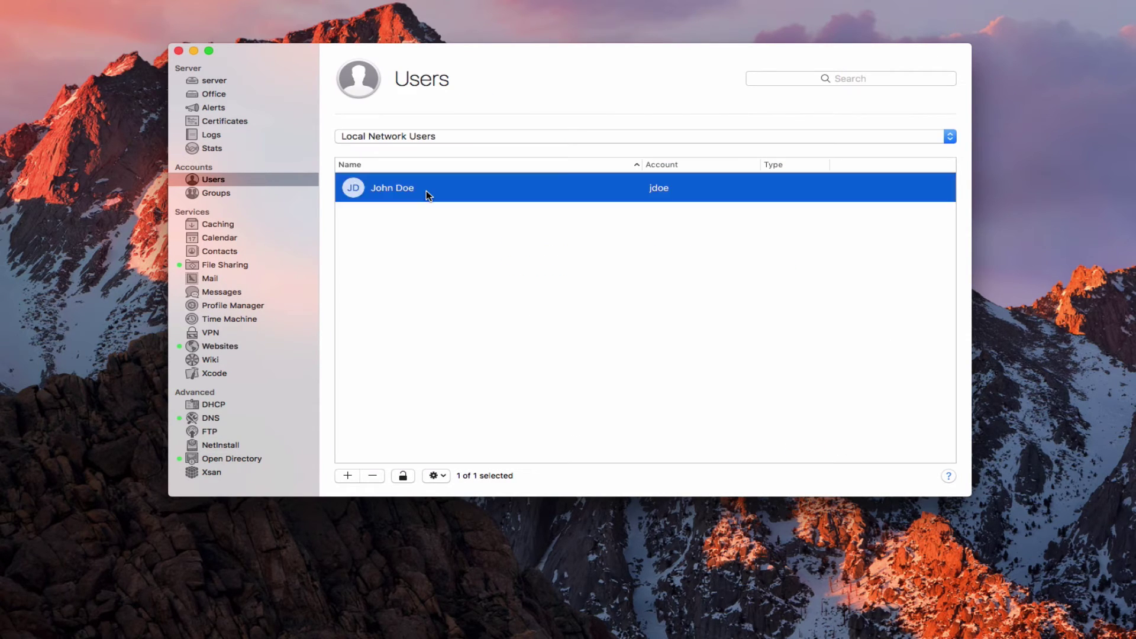
{"action": "left_click", "coordinate": [443, 477]}
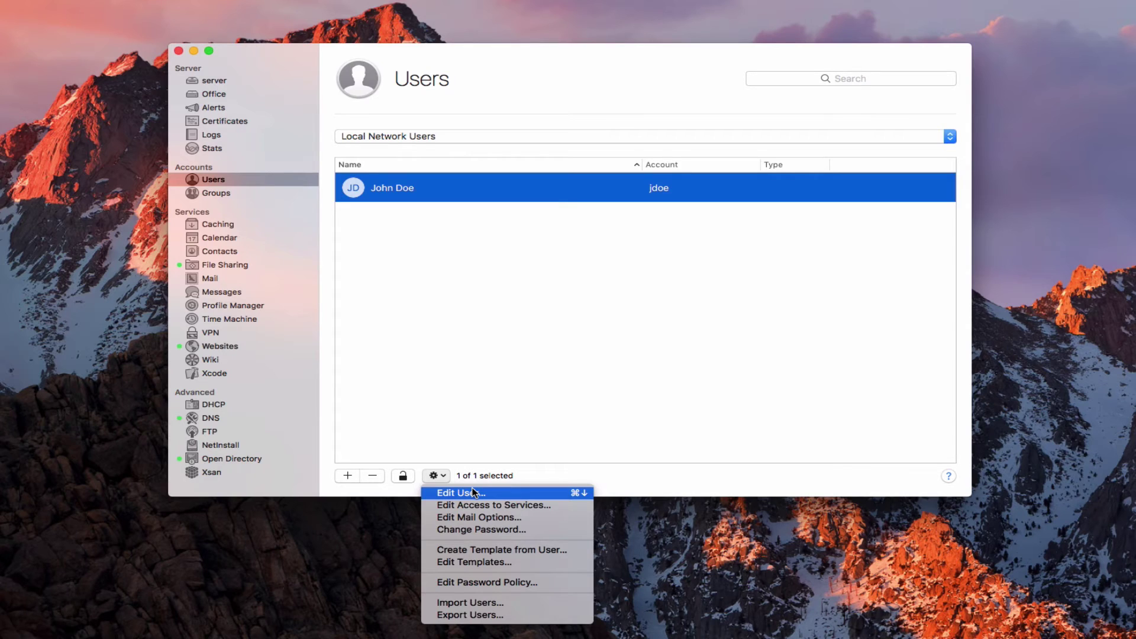
{"action": "left_click", "coordinate": [500, 507]}
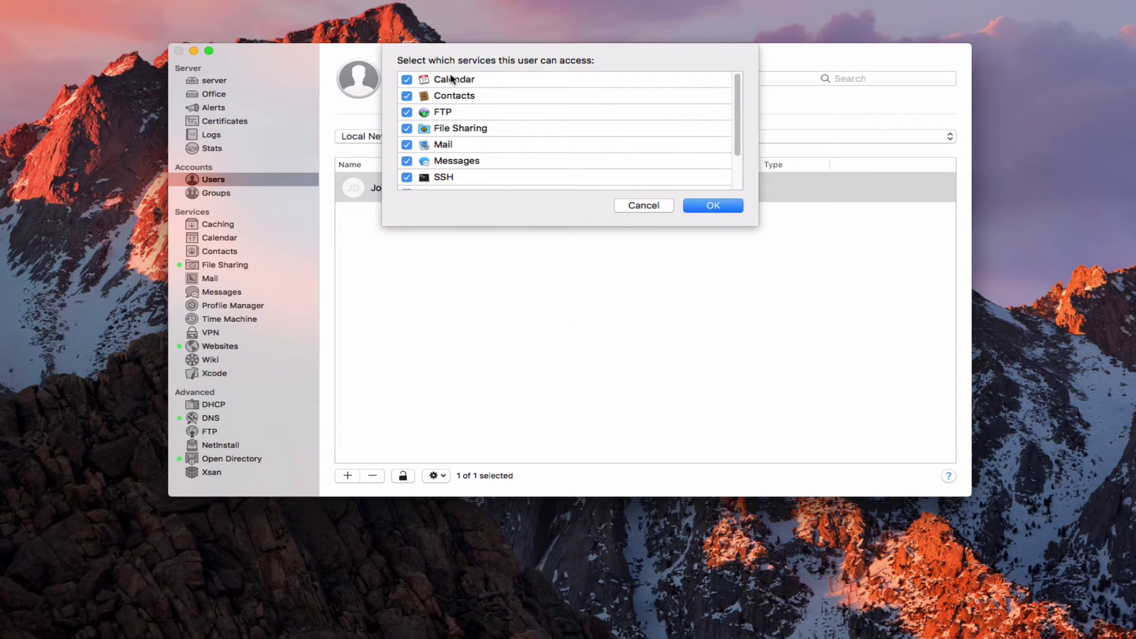
{"action": "scroll", "coordinate": [729, 123], "scroll_direction": "down", "scroll_amount": 3}
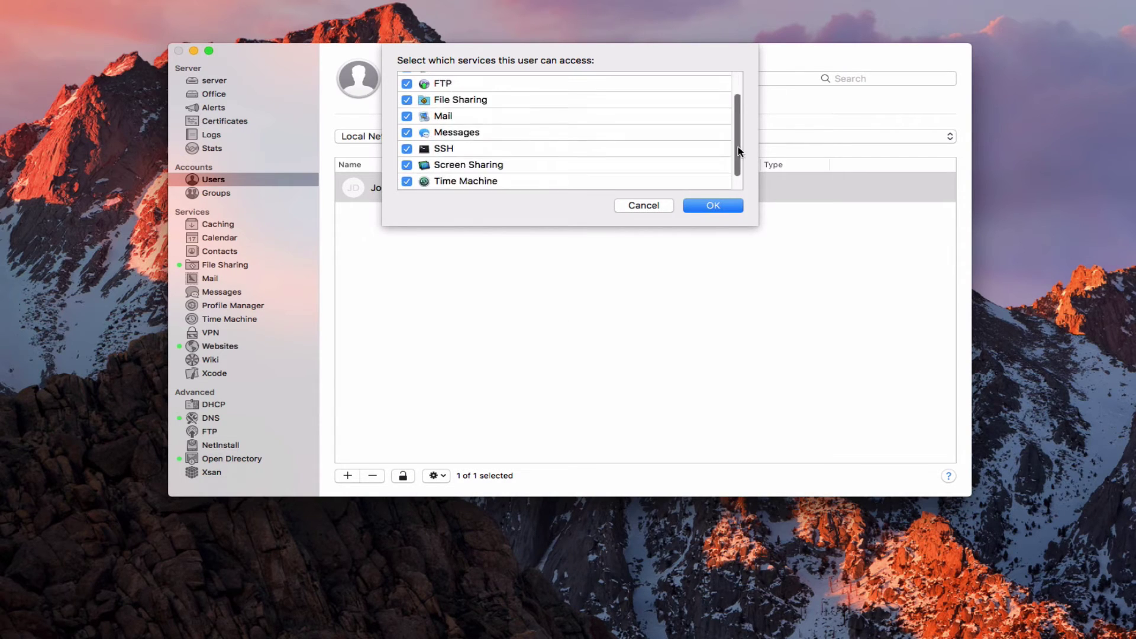
{"action": "left_click_drag", "start_coordinate": [745, 172], "coordinate": [749, 101]}
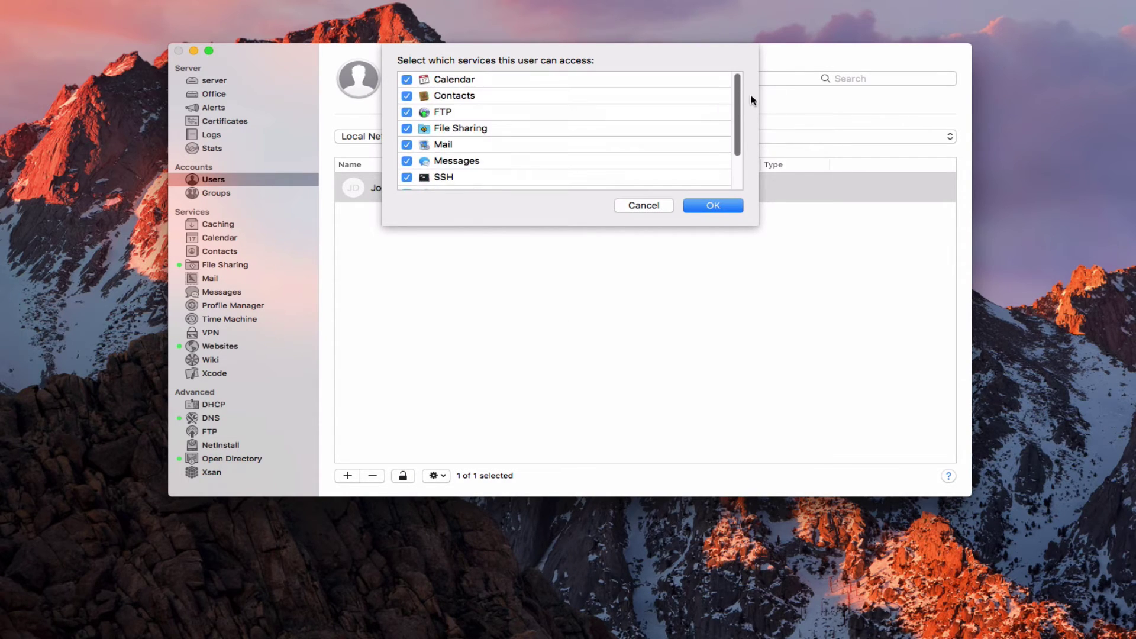
{"action": "left_click", "coordinate": [407, 177]}
{"action": "left_click_drag", "start_coordinate": [739, 119], "coordinate": [742, 93]}
{"action": "left_click", "coordinate": [710, 207]}
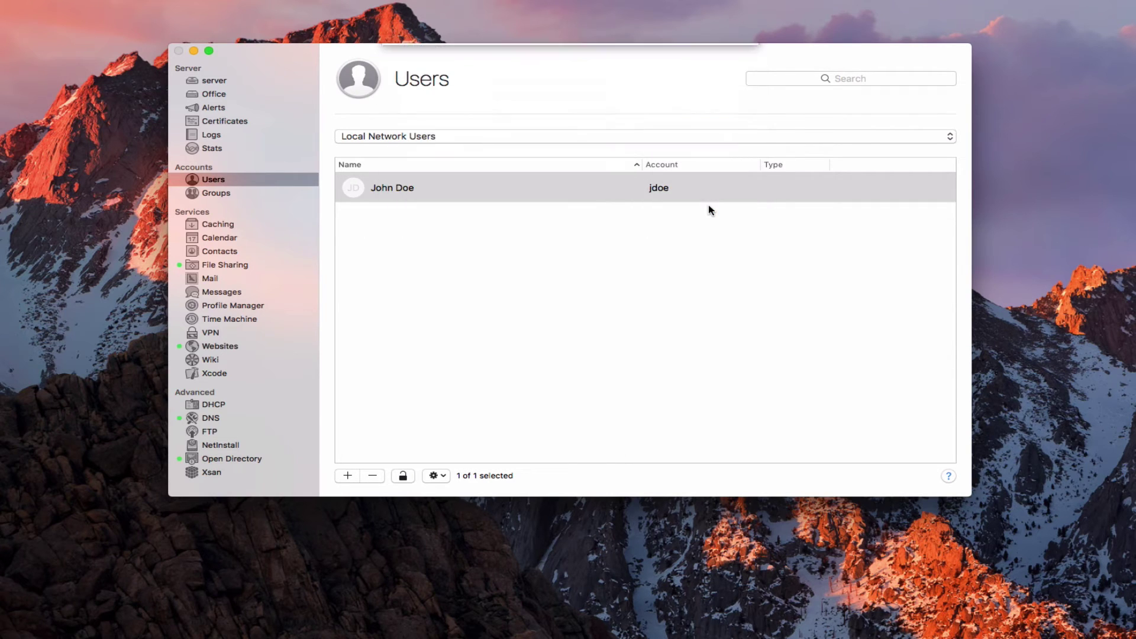
Review John Doe's mail options, keep mail stored locally, and cancel without changes.
{"action": "left_click", "coordinate": [445, 477]}
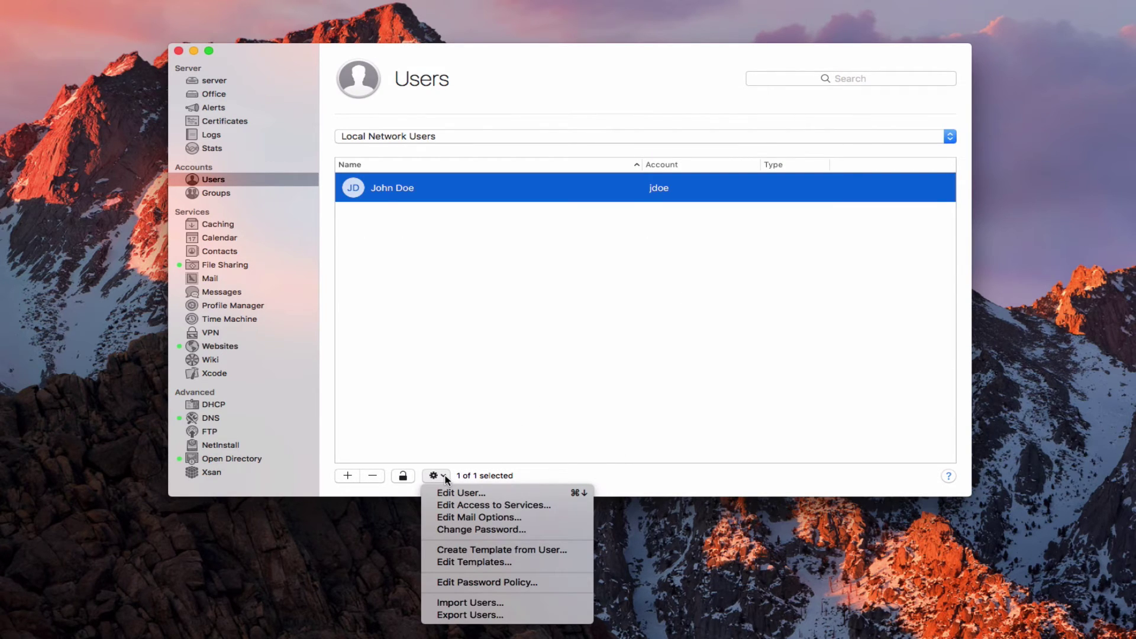
{"action": "left_click", "coordinate": [501, 518]}
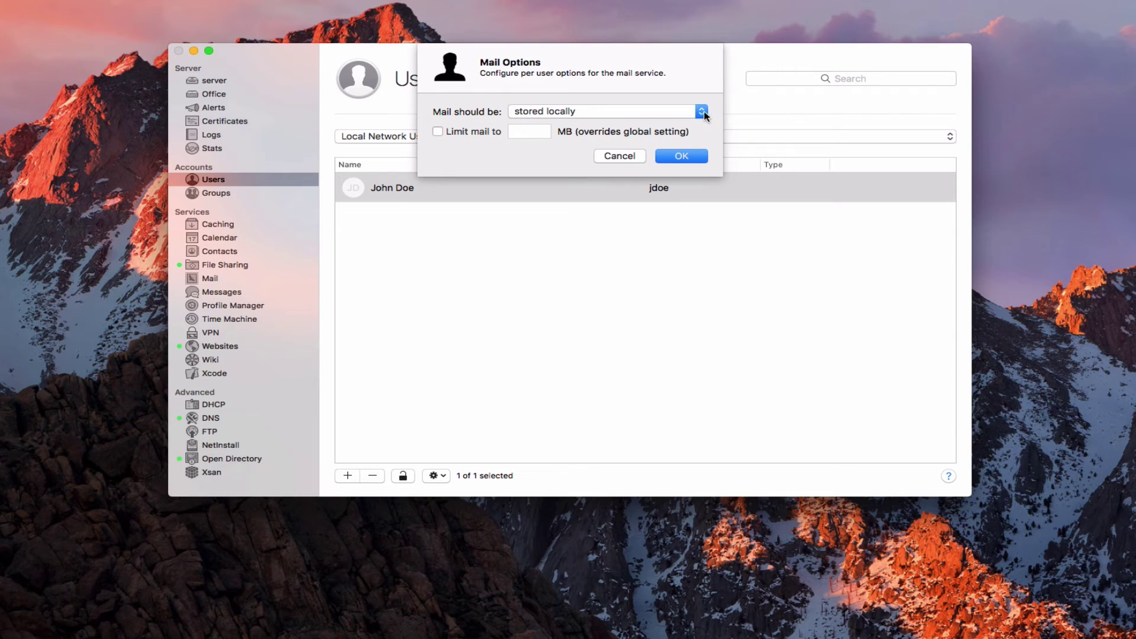
{"action": "left_click", "coordinate": [705, 114]}
{"action": "left_click", "coordinate": [714, 118]}
{"action": "left_click", "coordinate": [612, 154]}
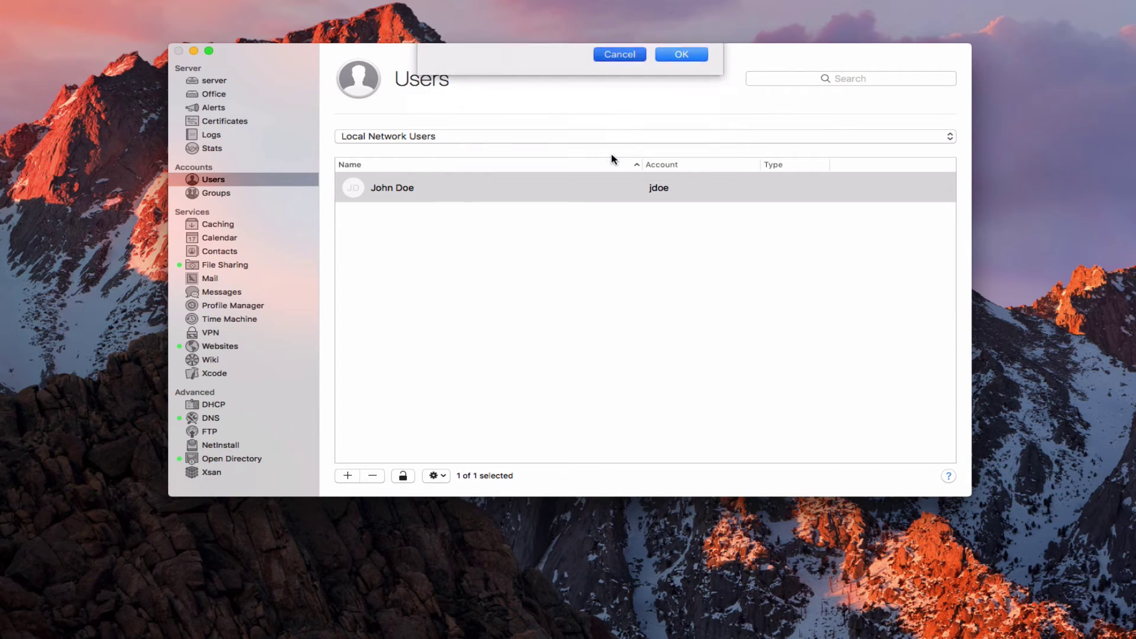
Bring up John Doe's Change Password sheet, cancel it unchanged, and return to the gear menu.
{"action": "left_click", "coordinate": [442, 476]}
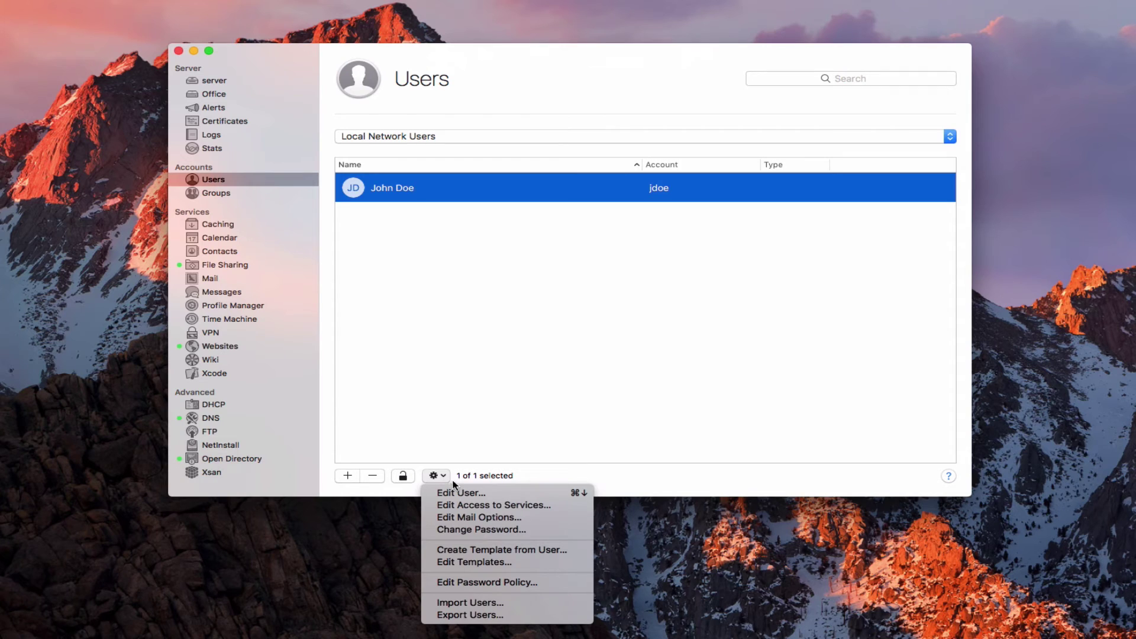
{"action": "left_click", "coordinate": [487, 530]}
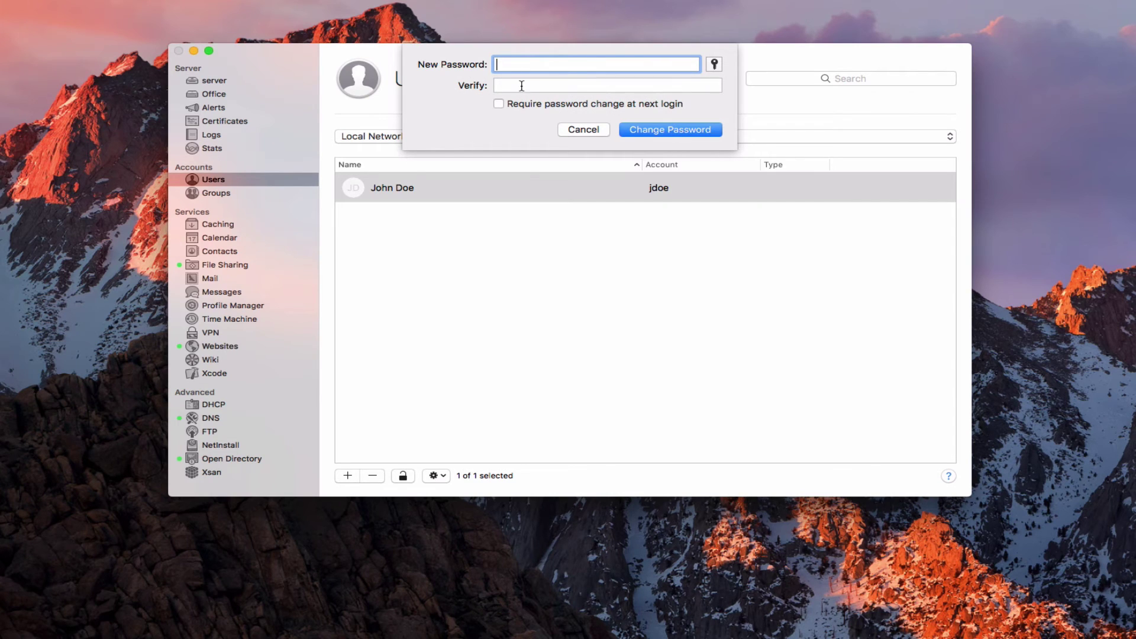
{"action": "left_click", "coordinate": [572, 130]}
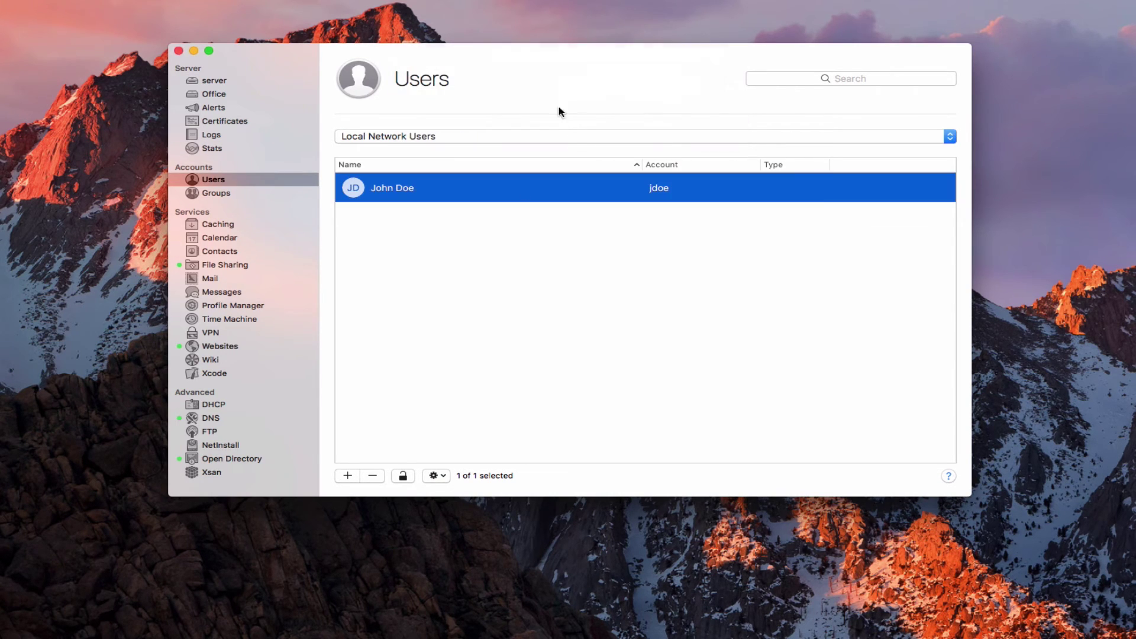
{"action": "left_click", "coordinate": [441, 476]}
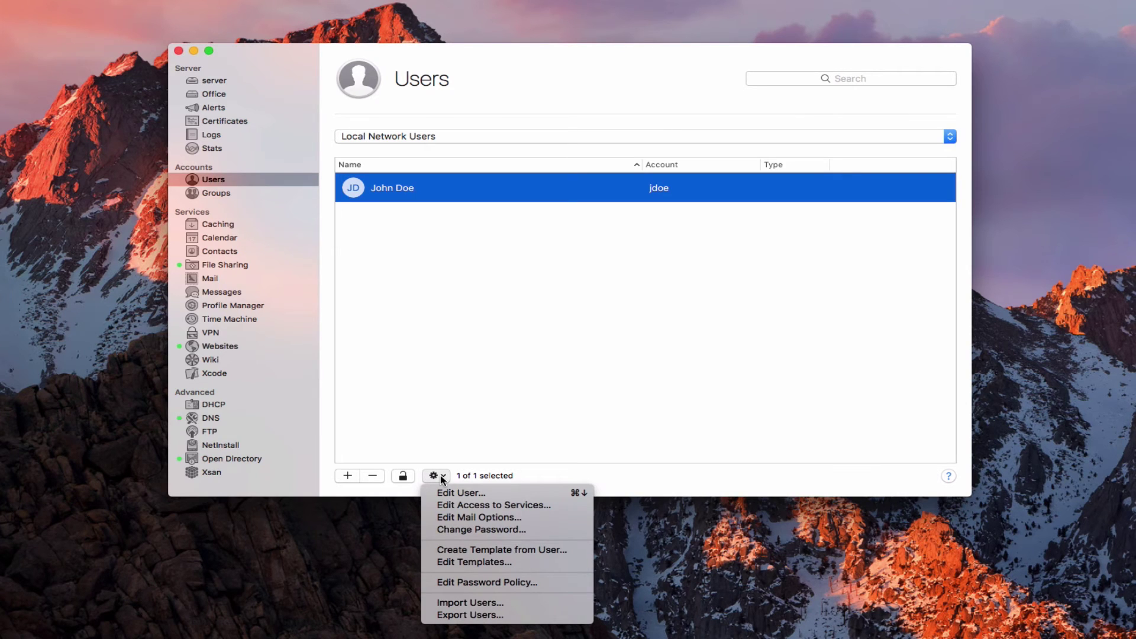
Preview the John Doe Template with login shell /usr/bin/false, then cancel it uncreated.
{"action": "left_click", "coordinate": [556, 549]}
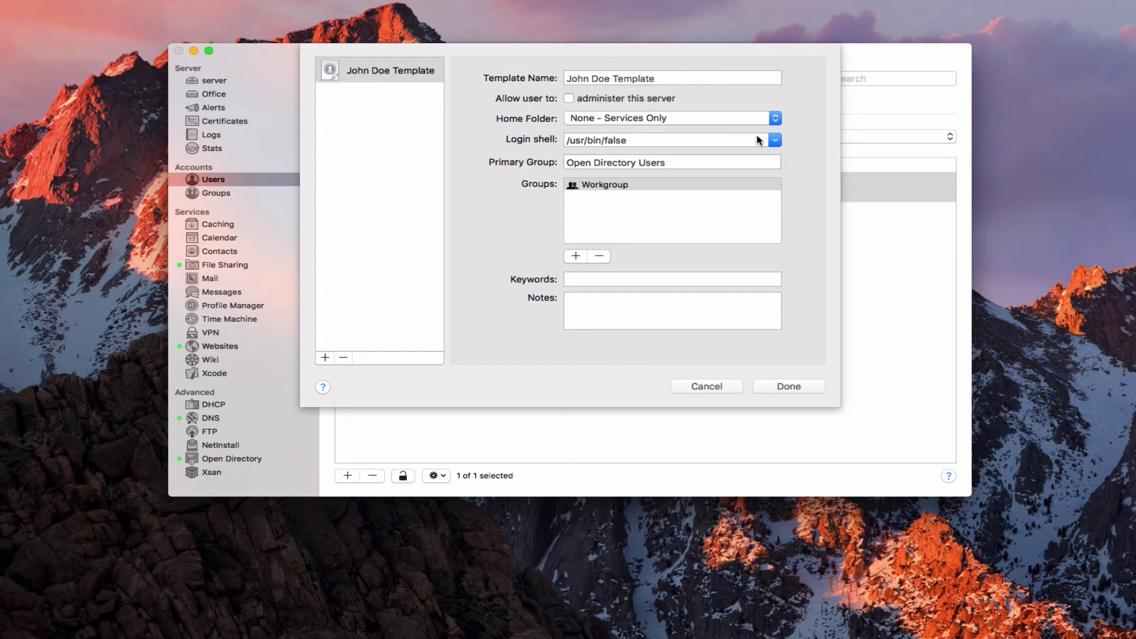
{"action": "left_click", "coordinate": [772, 140]}
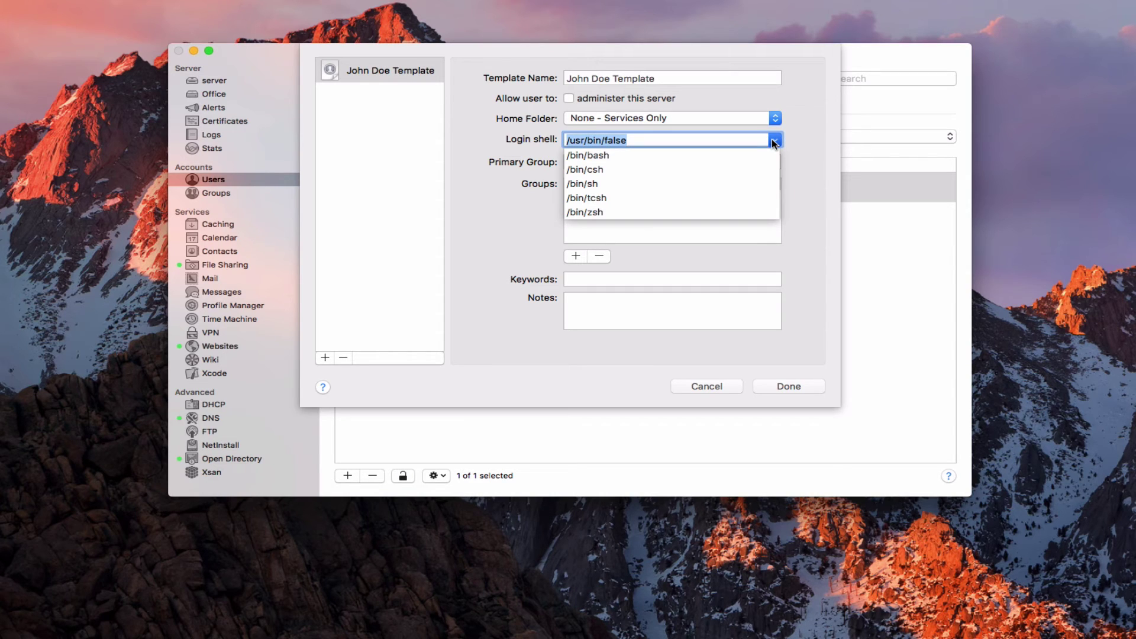
{"action": "left_click", "coordinate": [810, 139]}
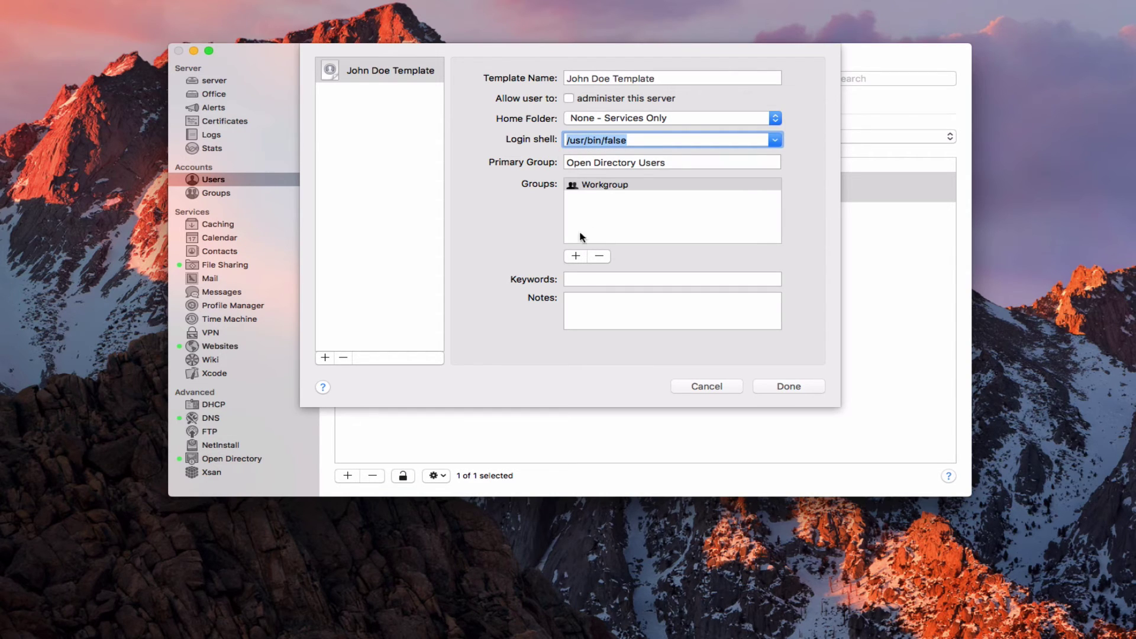
{"action": "left_click", "coordinate": [705, 387]}
{"action": "left_click", "coordinate": [445, 476]}
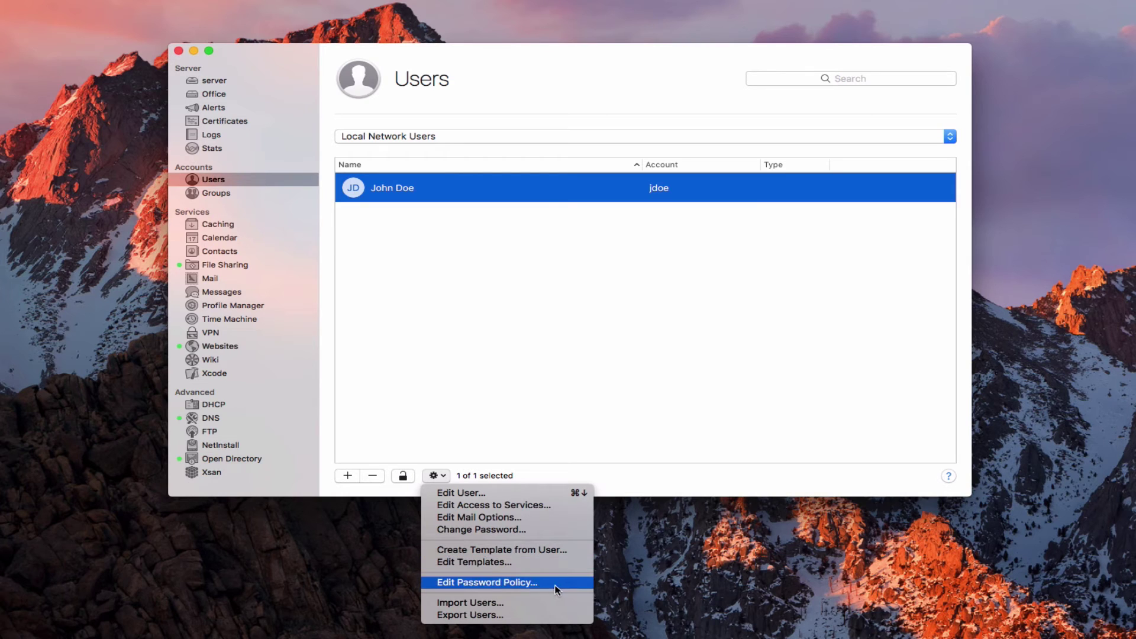
Review the directory Edit Password Policy sheet, cancel it unchanged, and return to the gear menu.
{"action": "left_click", "coordinate": [485, 583]}
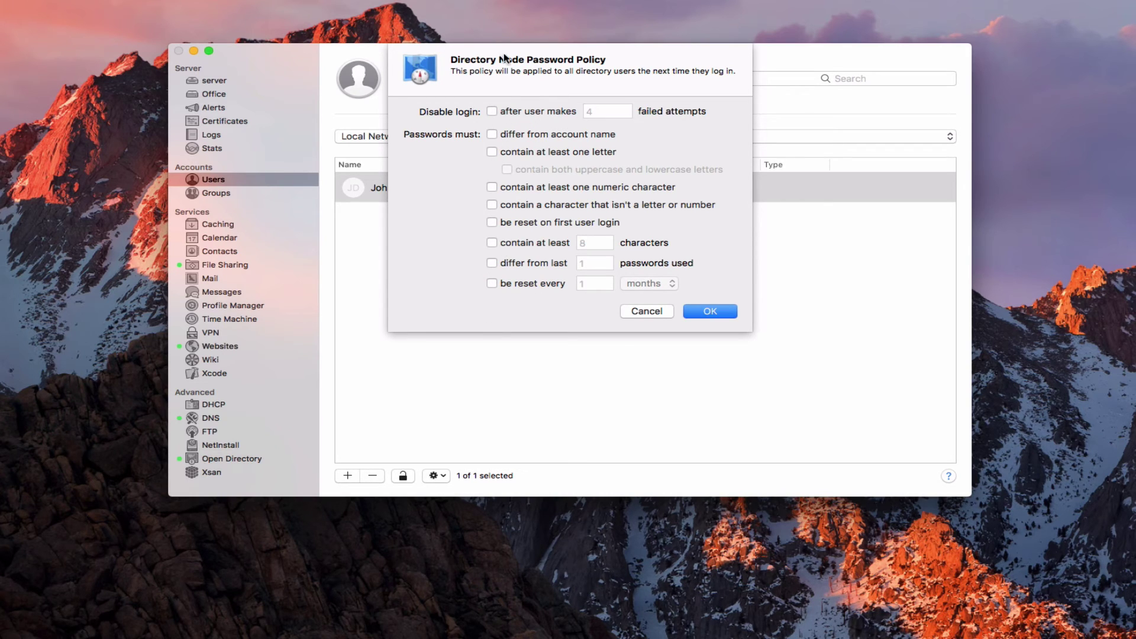
{"action": "left_click", "coordinate": [639, 313]}
{"action": "left_click", "coordinate": [447, 477]}
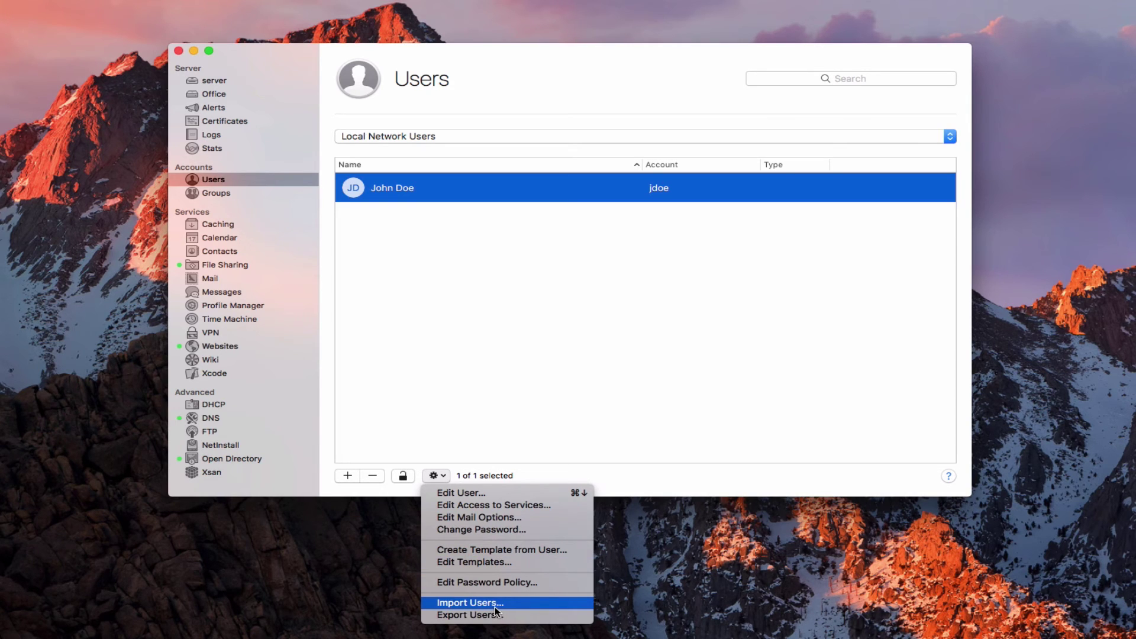
Dismiss the gear menu and switch to Groups, showing Workgroup with 2 members.
{"action": "left_click", "coordinate": [600, 374]}
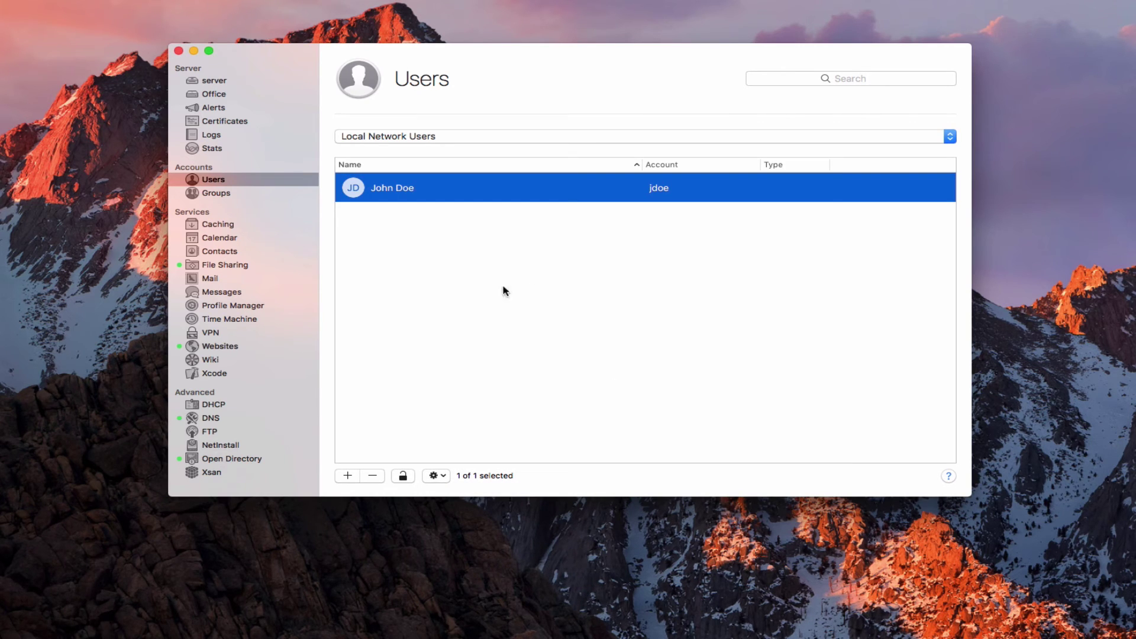
{"action": "left_click", "coordinate": [216, 195]}
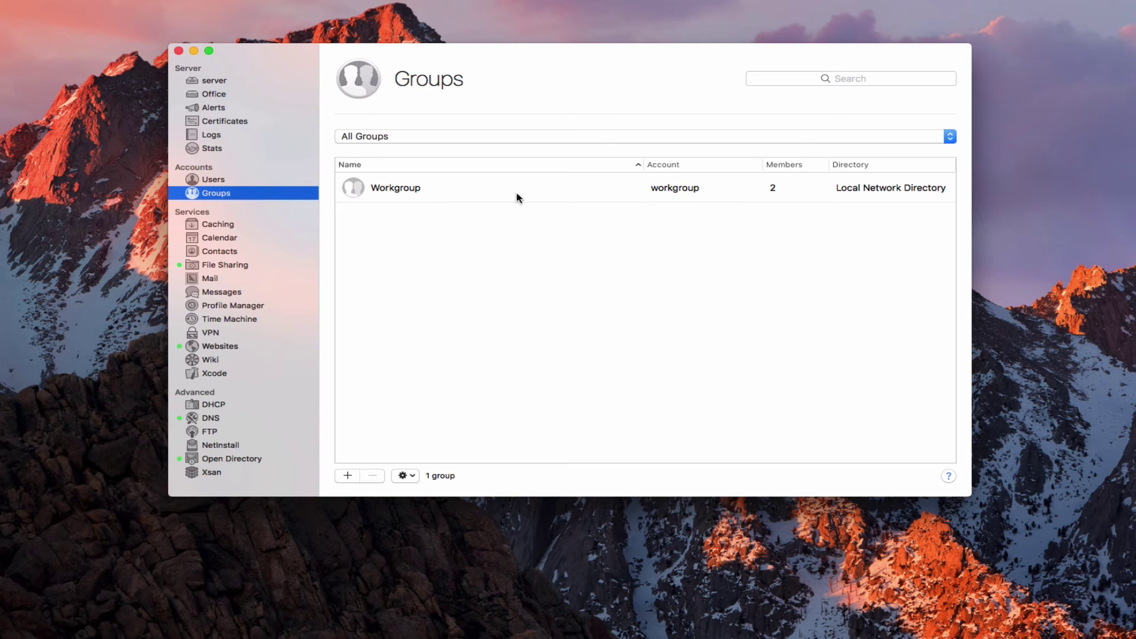
{"action": "left_click", "coordinate": [950, 137]}
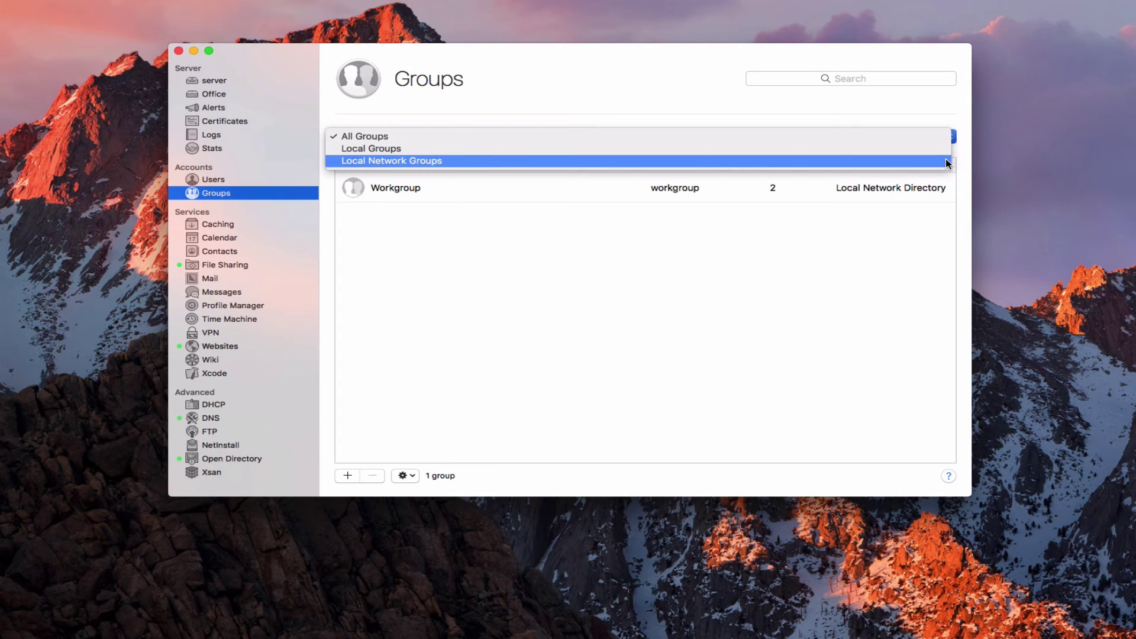
{"action": "left_click", "coordinate": [761, 243]}
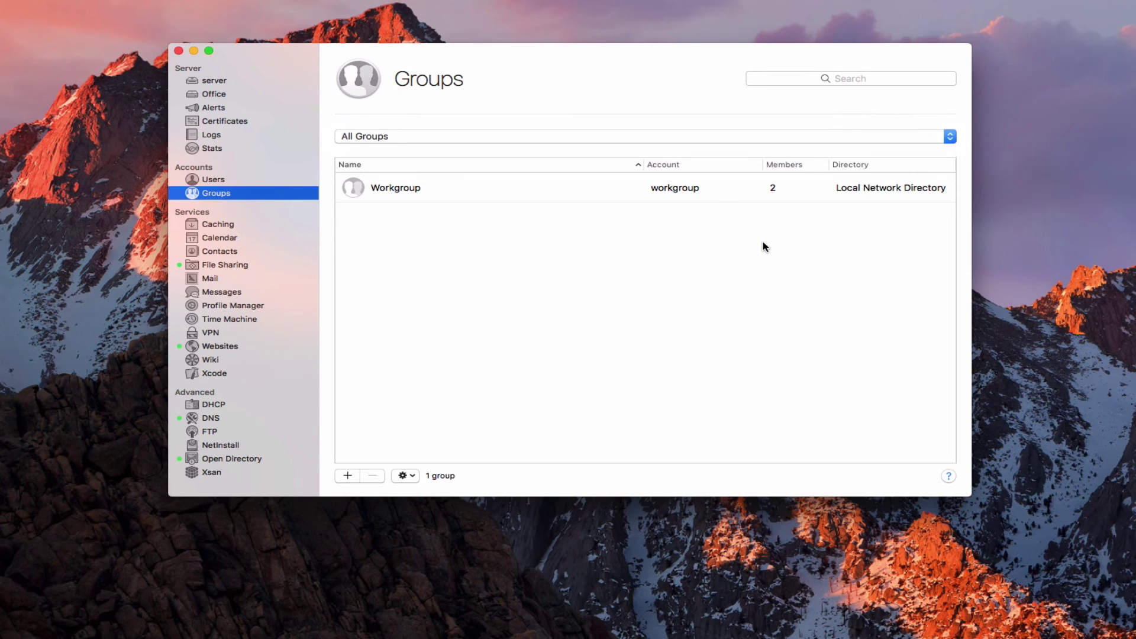
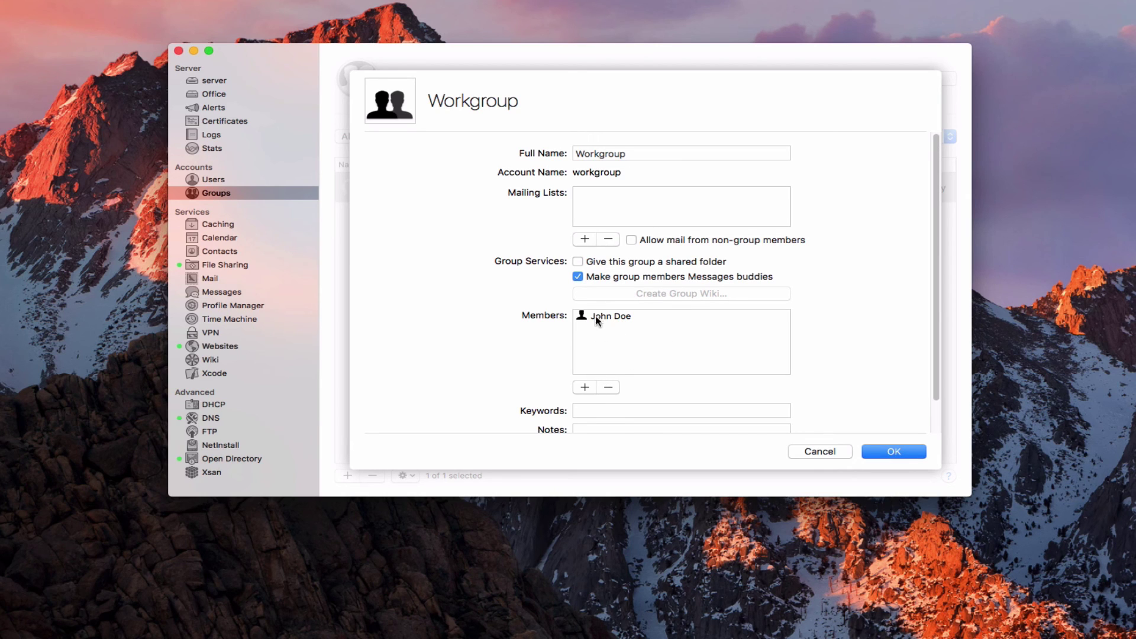
Cancel the Workgroup details sheet without saving, then select Workgroup in the Groups list.
{"action": "scroll", "coordinate": [580, 332], "scroll_direction": "down", "scroll_amount": 2}
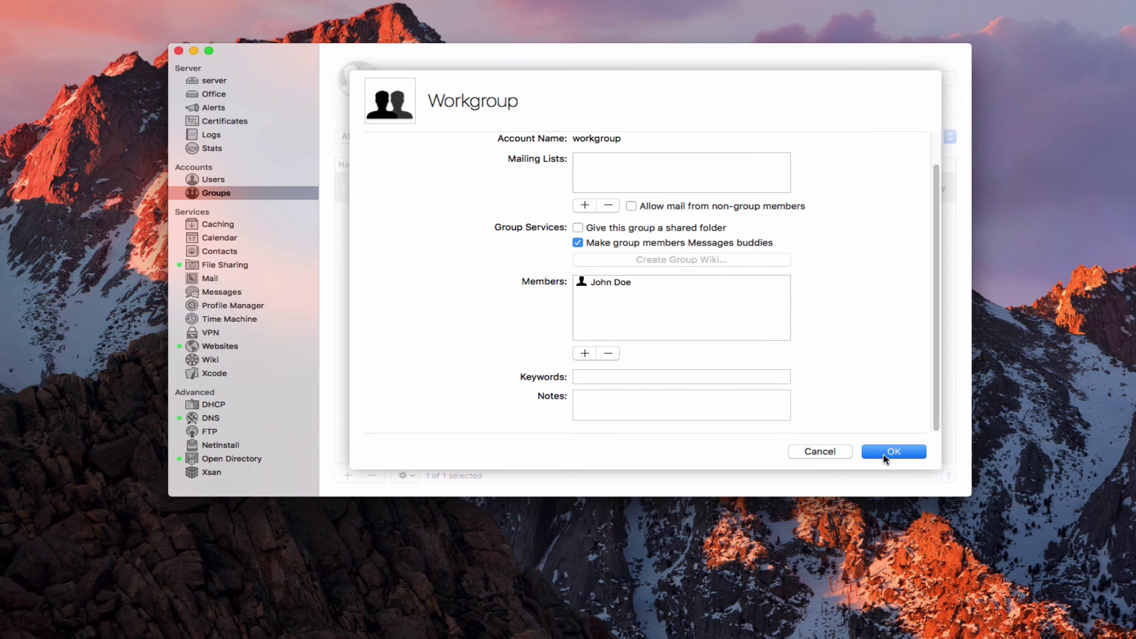
{"action": "left_click", "coordinate": [823, 452]}
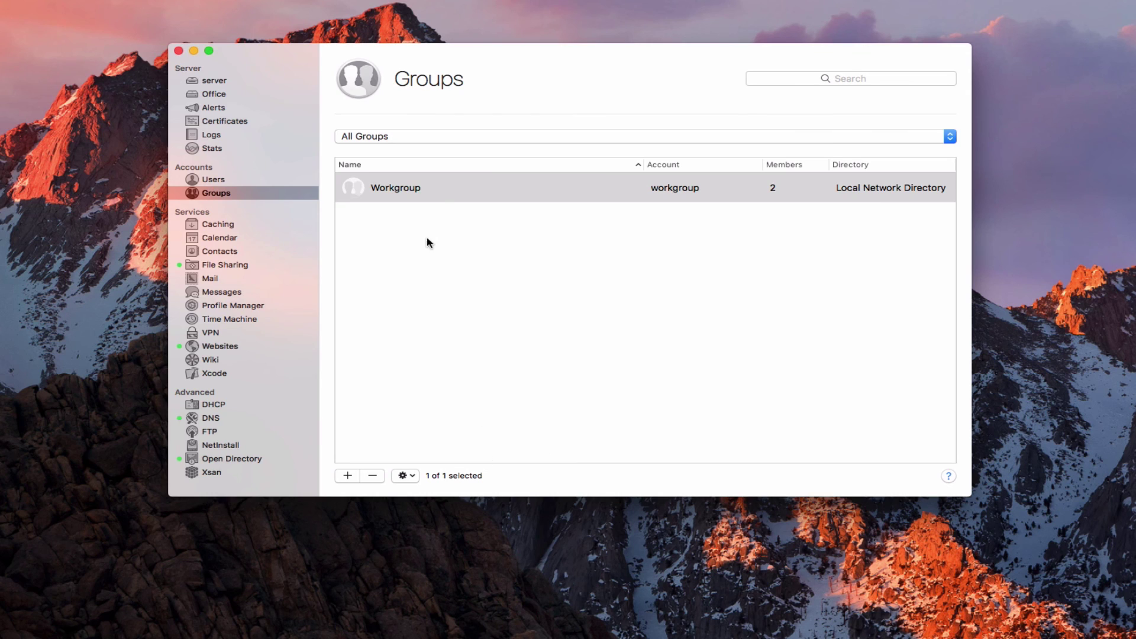
{"action": "left_click", "coordinate": [438, 187]}
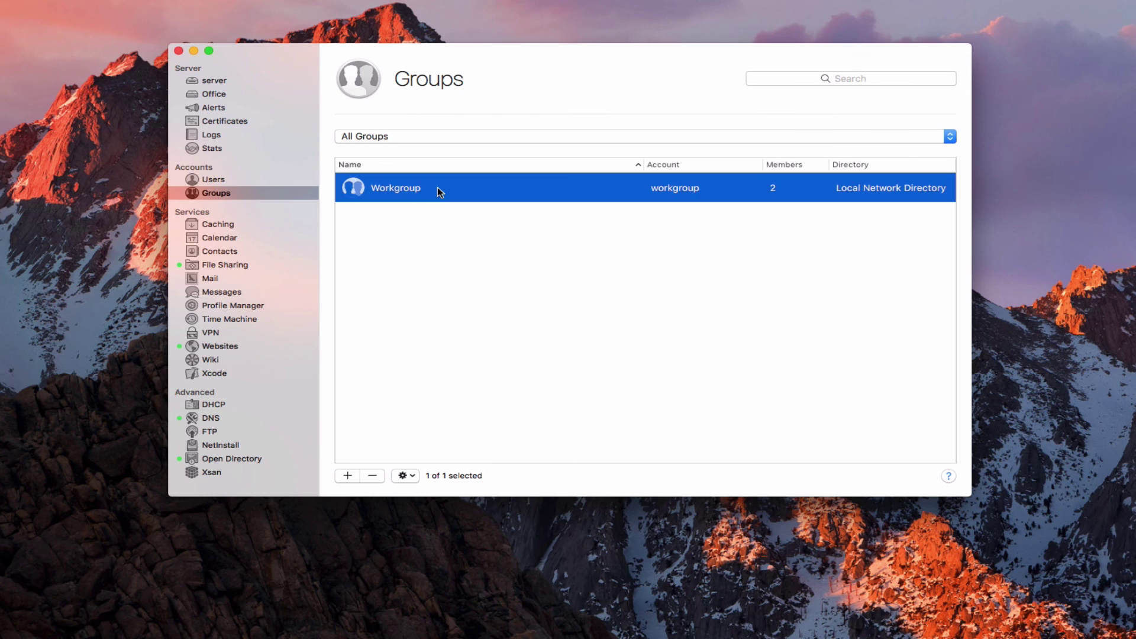
{"action": "left_click", "coordinate": [413, 474]}
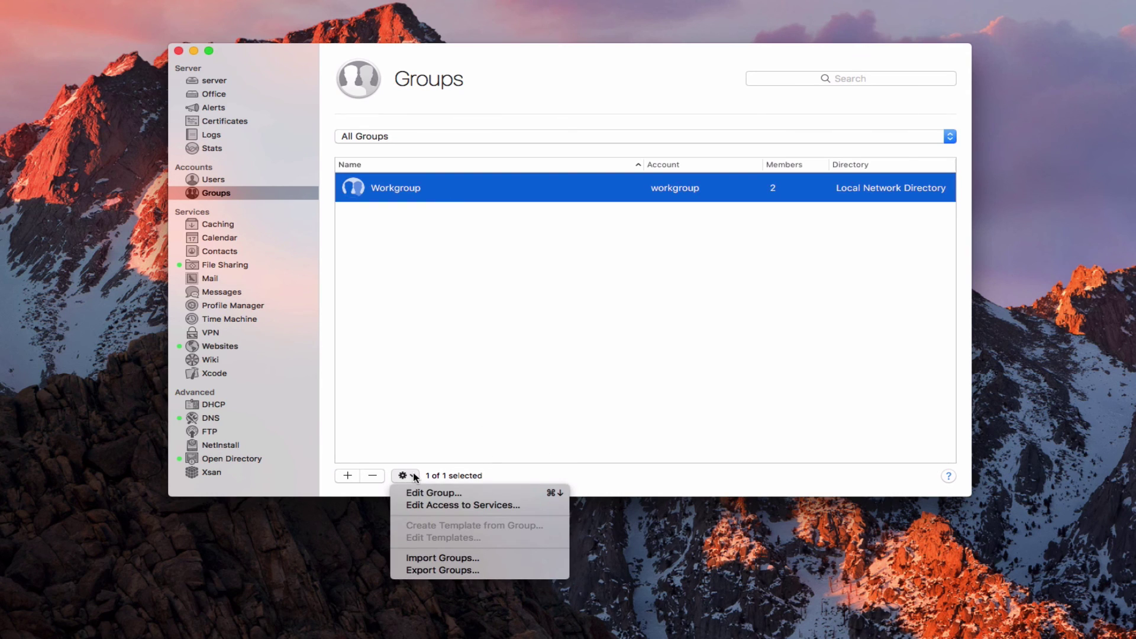
{"action": "left_click", "coordinate": [473, 506]}
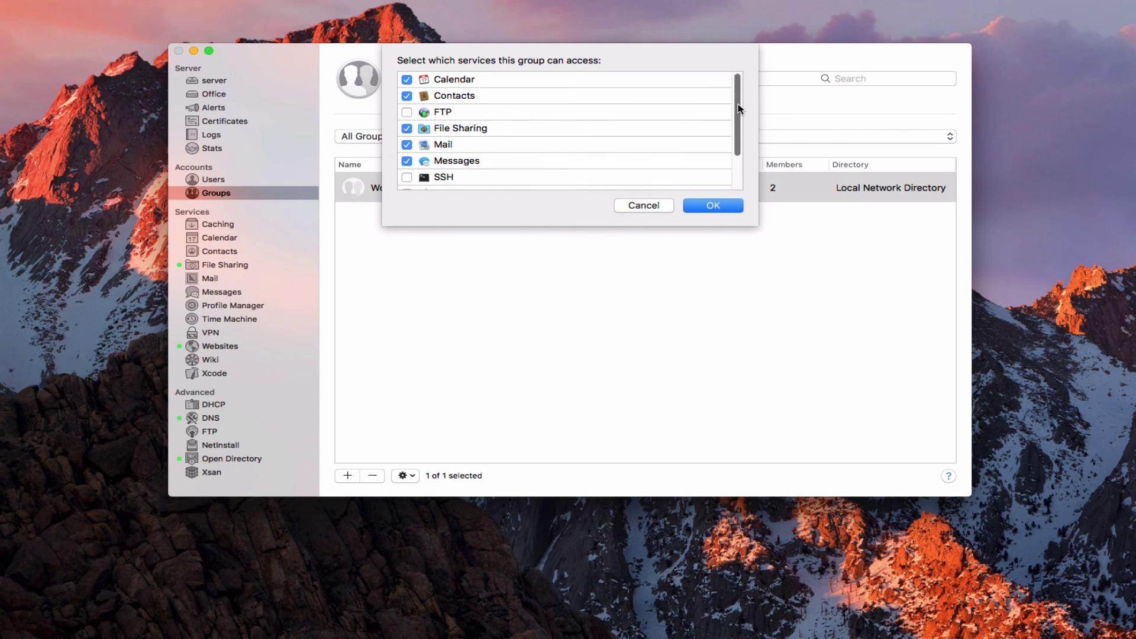
{"action": "mouse_move", "coordinate": [738, 109]}
{"action": "left_mouse_down"}
{"action": "mouse_move", "coordinate": [738, 137]}
{"action": "mouse_move", "coordinate": [744, 96]}
{"action": "left_mouse_up"}
{"action": "left_click_drag", "start_coordinate": [736, 118], "coordinate": [742, 179]}
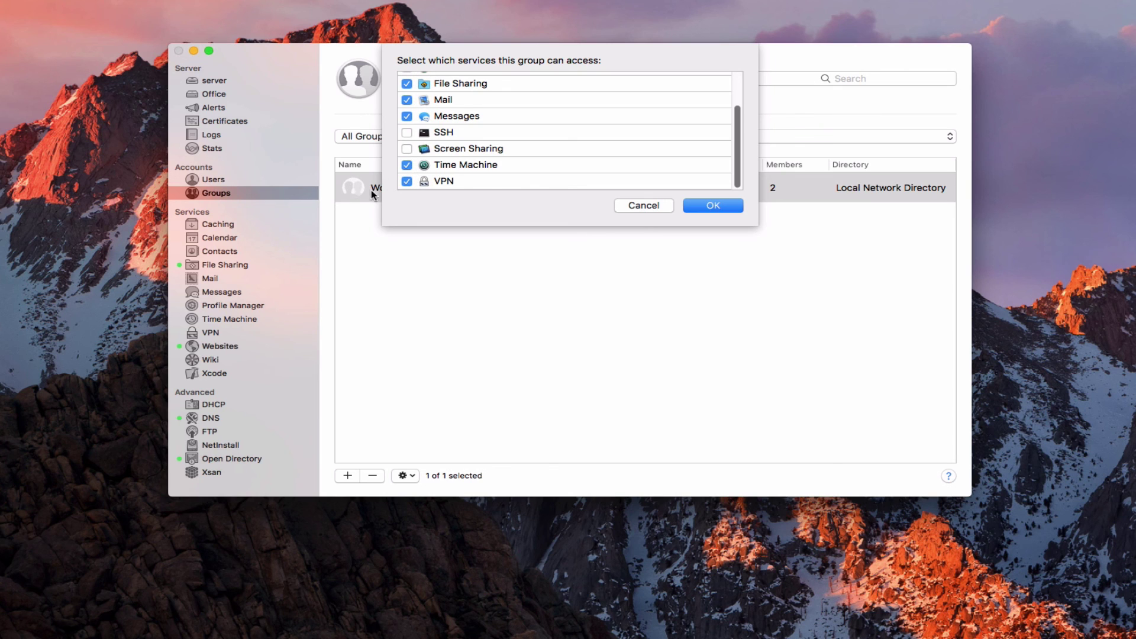
Close the service access list and group actions menu unchanged, then show the local network Users page.
{"action": "left_click", "coordinate": [645, 206]}
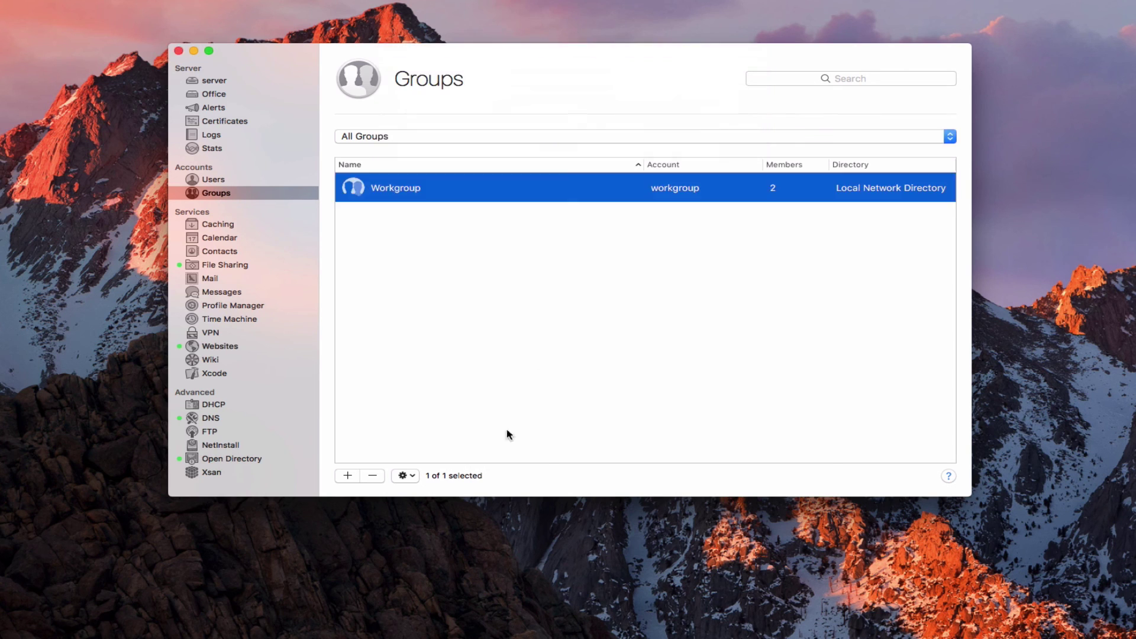
{"action": "left_click", "coordinate": [409, 476]}
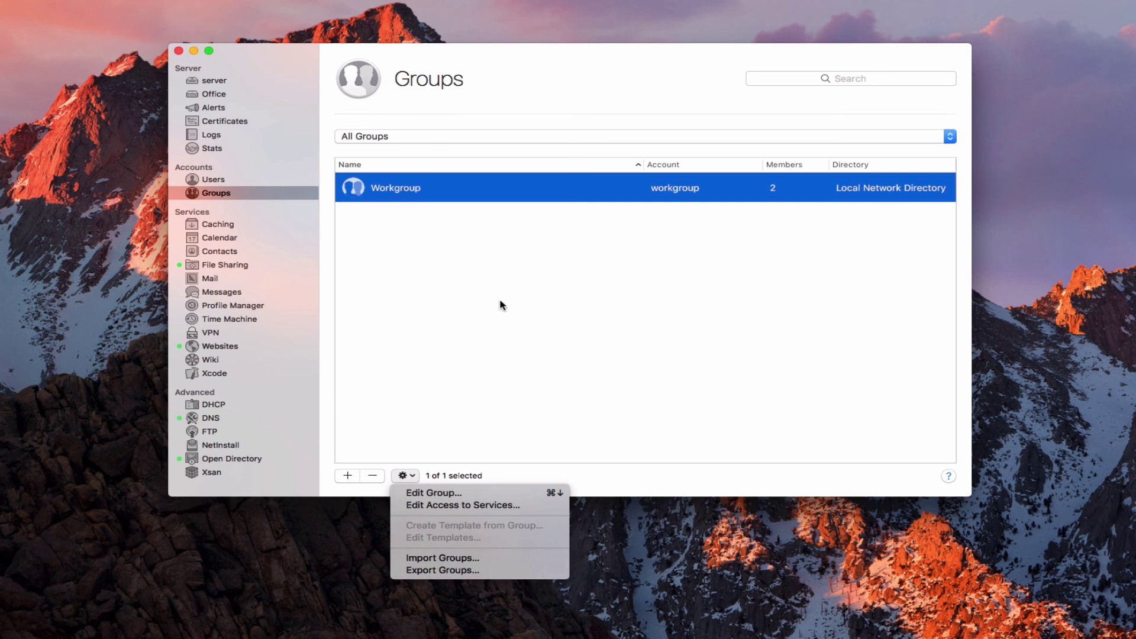
{"action": "left_click", "coordinate": [515, 285]}
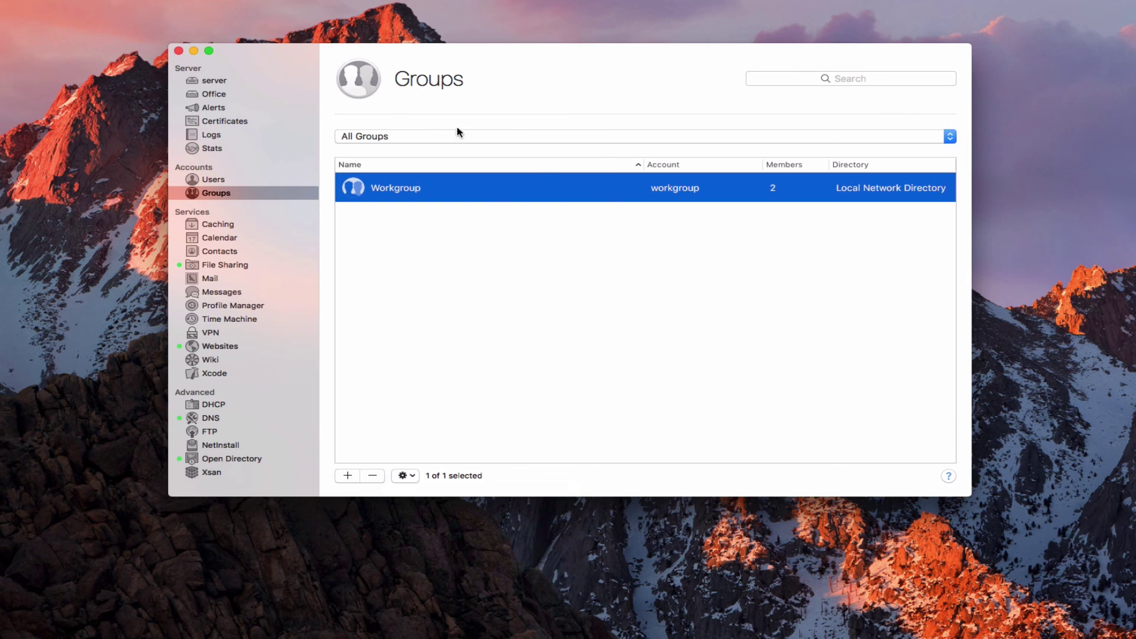
{"action": "left_click", "coordinate": [202, 181]}
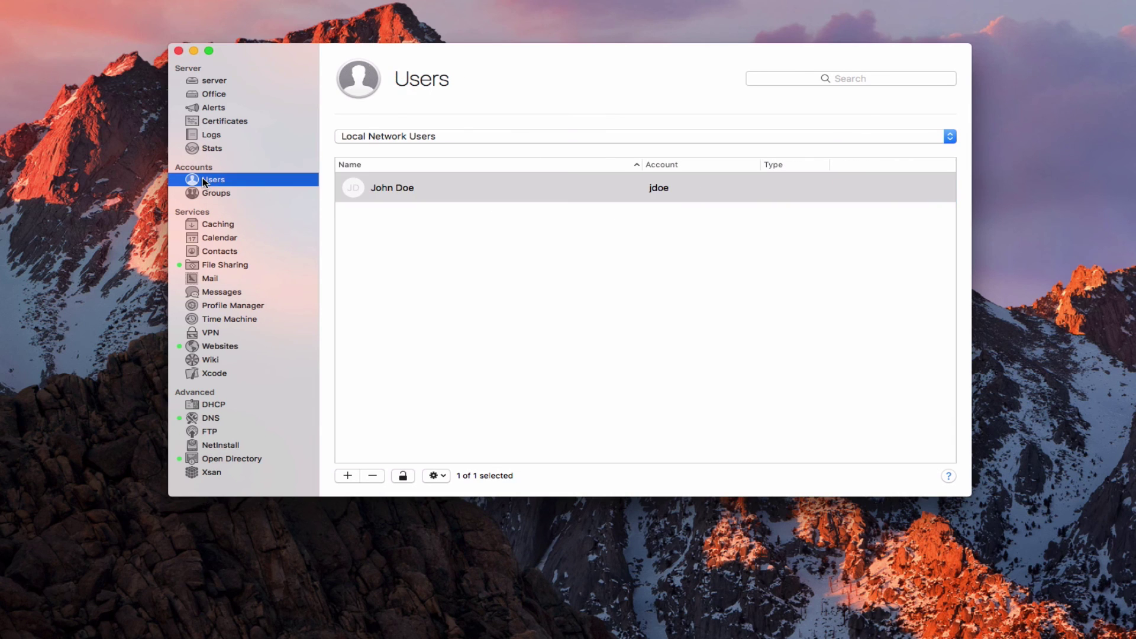